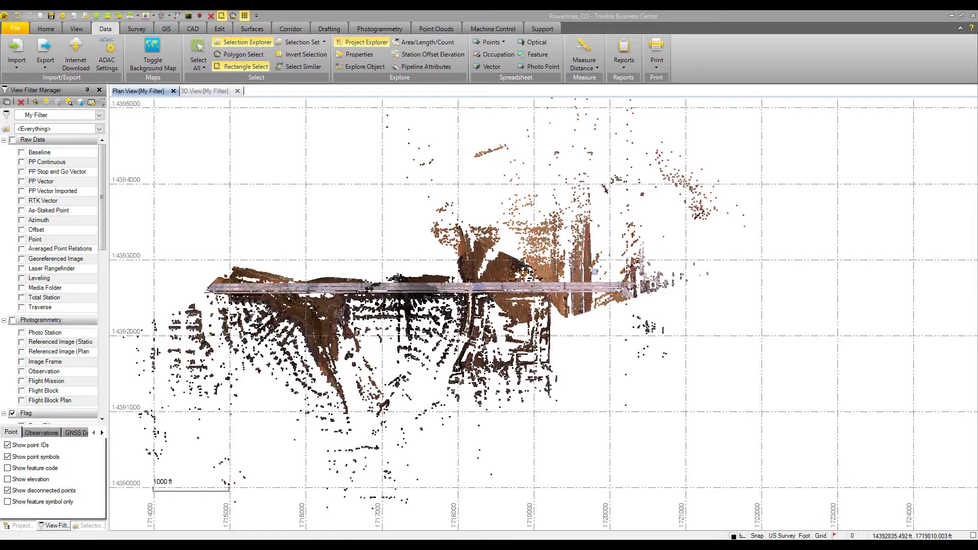
View the power line point cloud in 3D along the line, then return to plan view
left_click(213, 90)
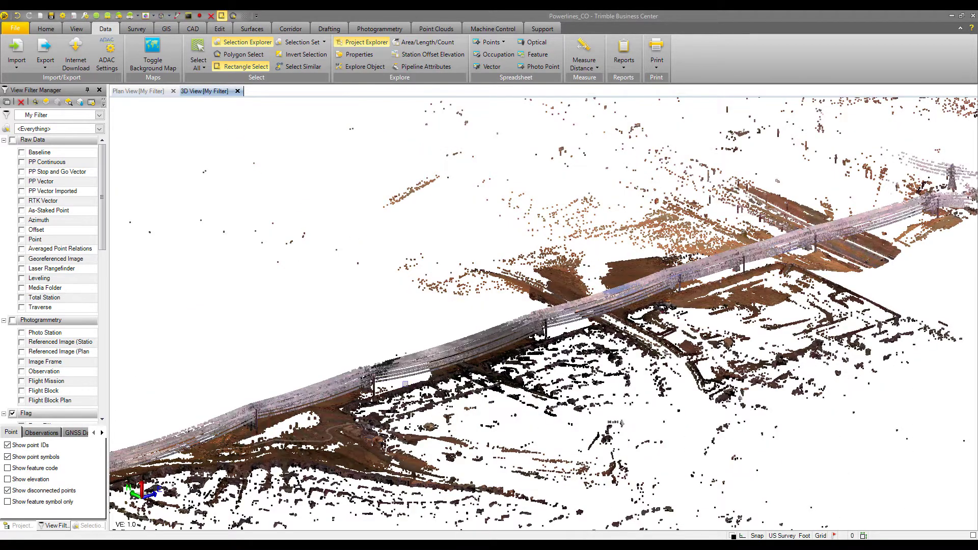
middle_click_drag(526, 364, 574, 347)
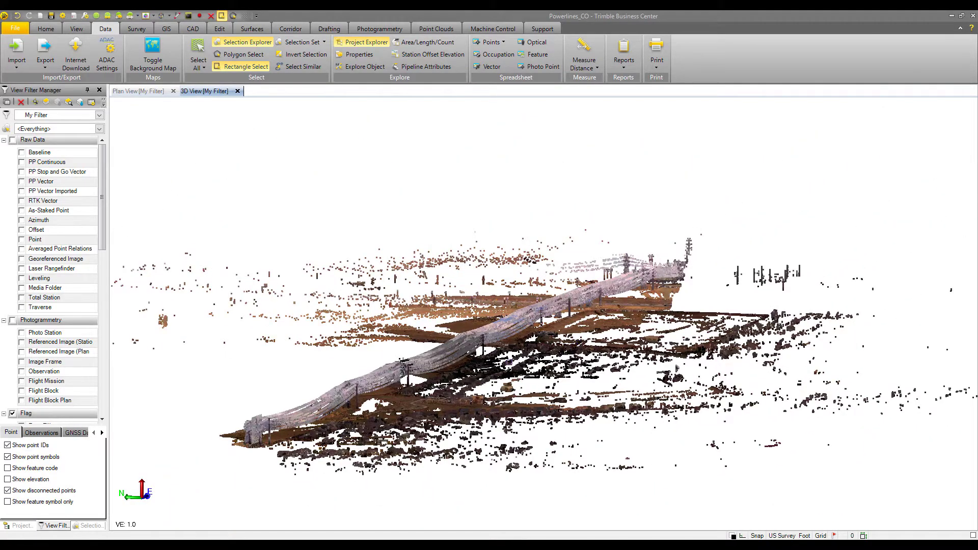
scroll(570, 365, "up", 5)
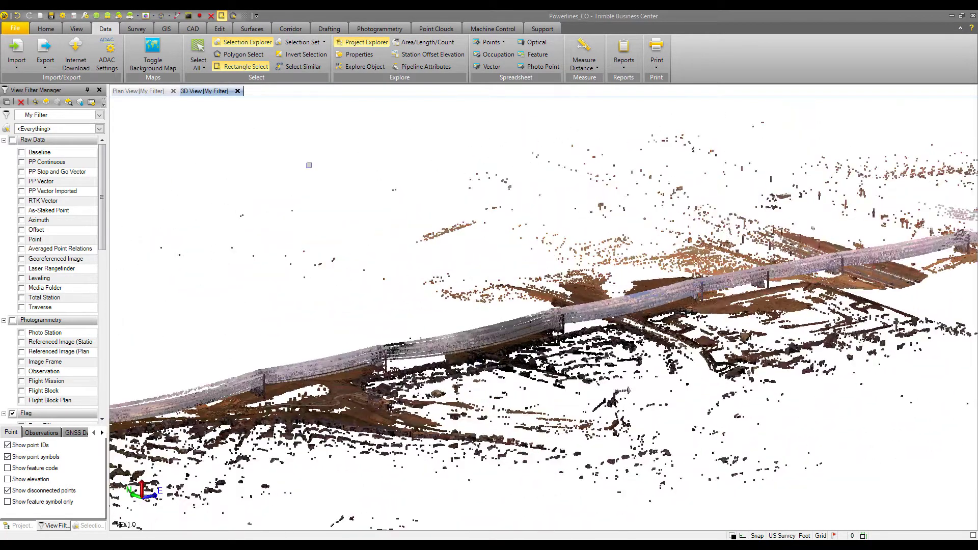
left_click(159, 92)
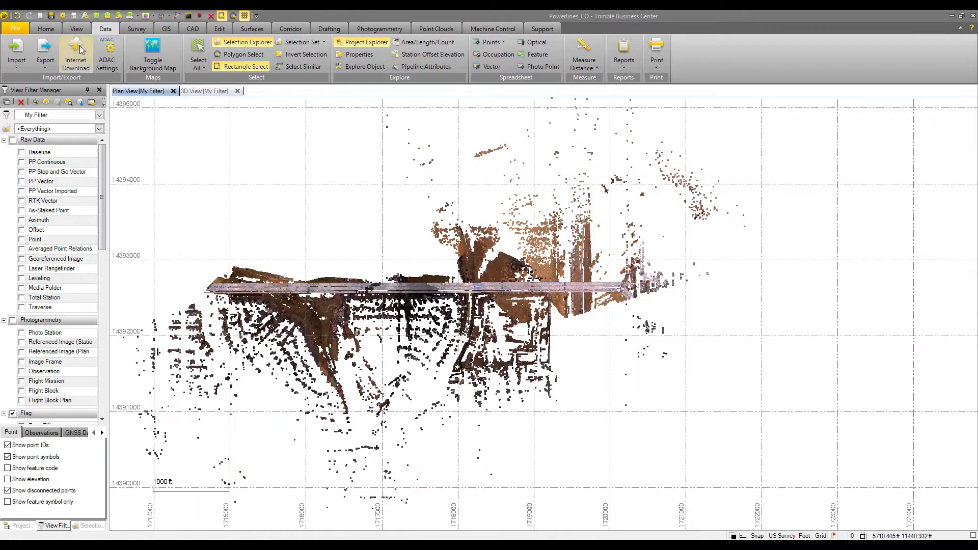
Confirm the UTM 13 North projection in Project Settings and set distance display to Meter
left_click(63, 15)
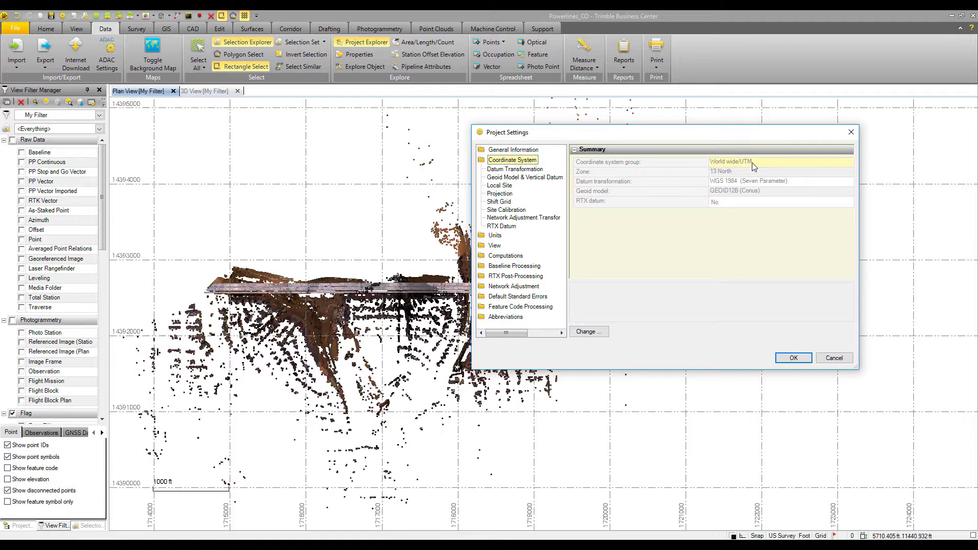
left_click(501, 194)
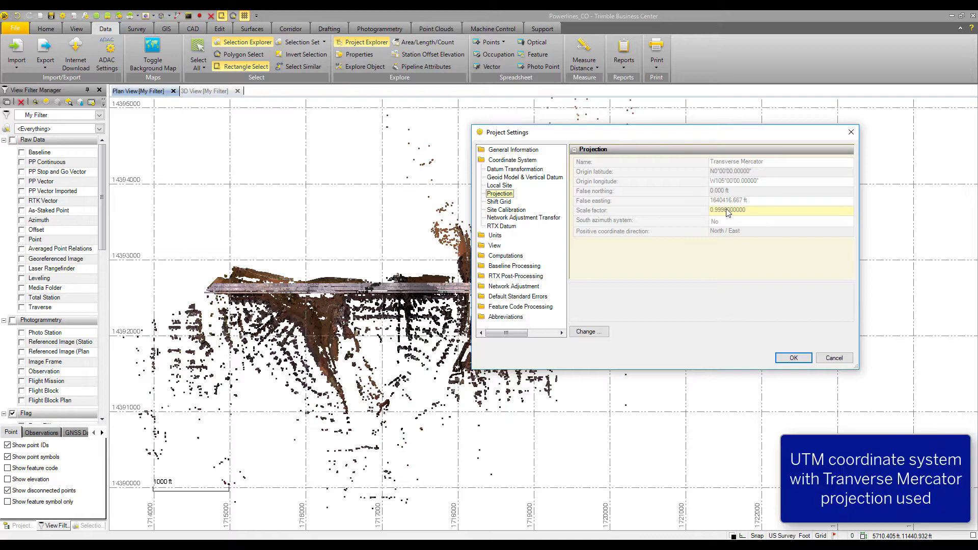
left_click(501, 235)
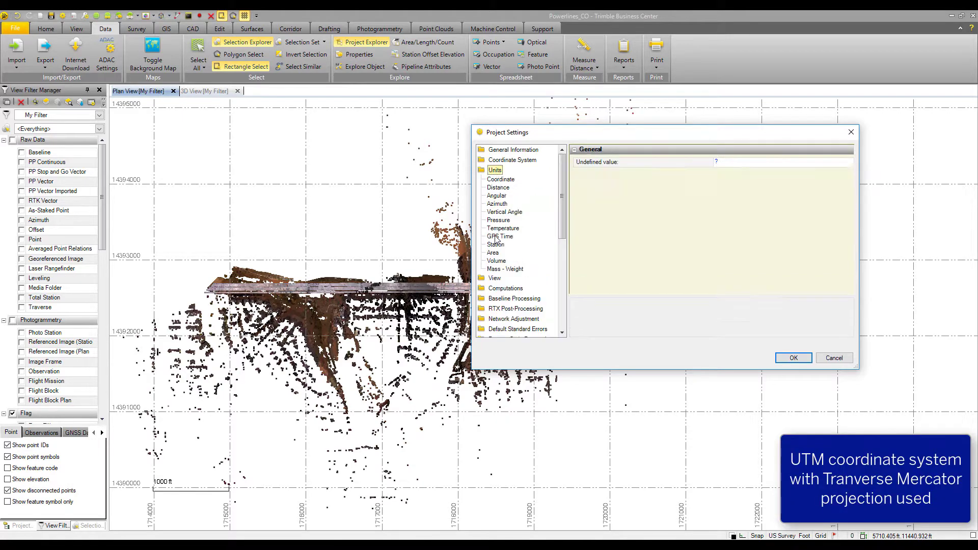
left_click(501, 180)
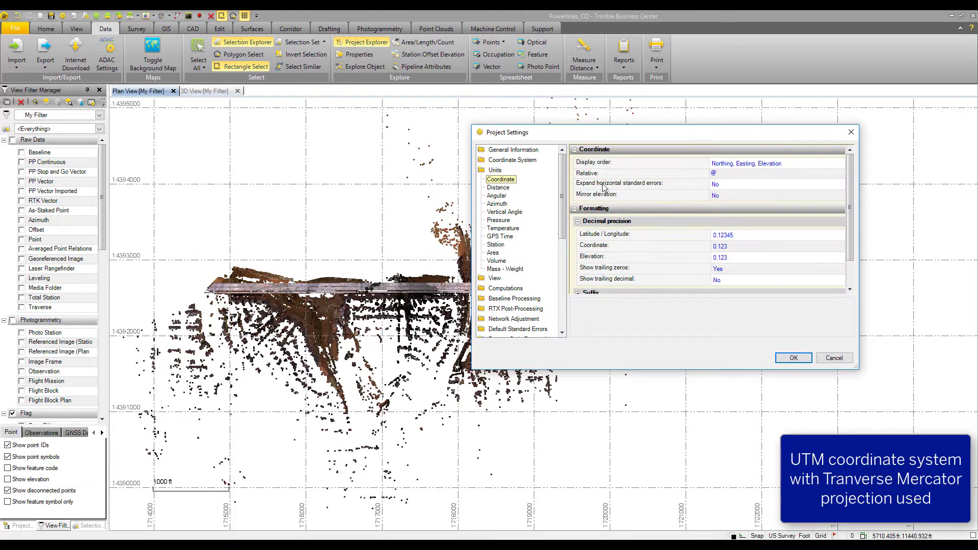
left_click(498, 188)
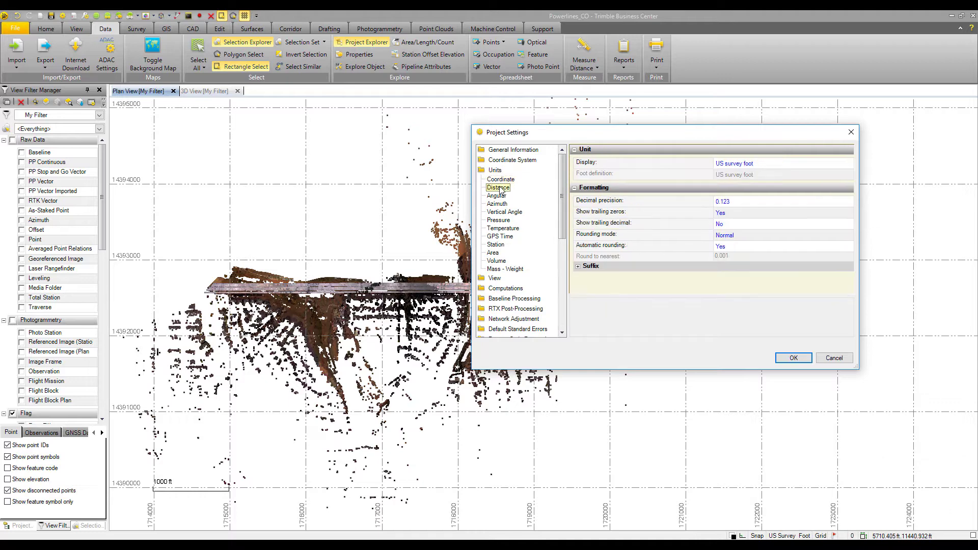
left_click(760, 163)
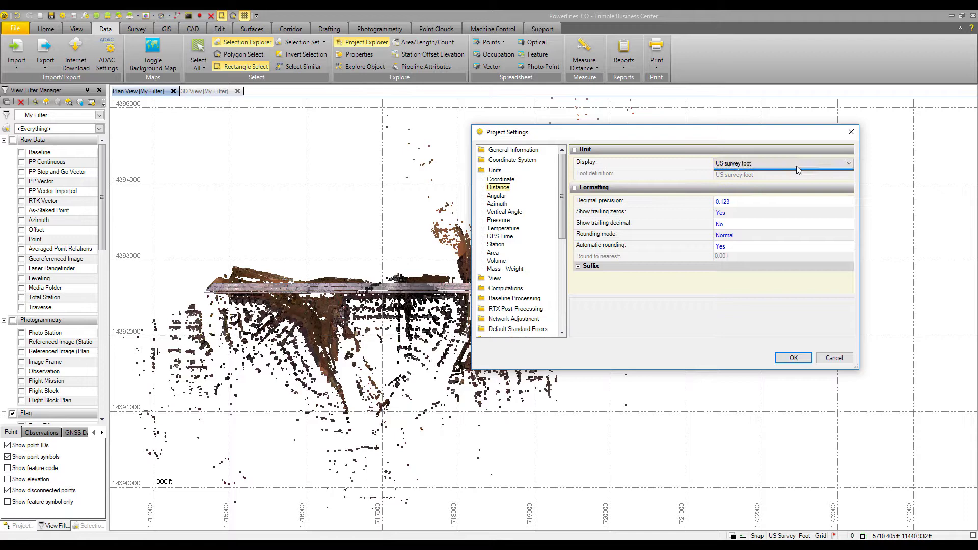
left_click(759, 163)
left_click(740, 176)
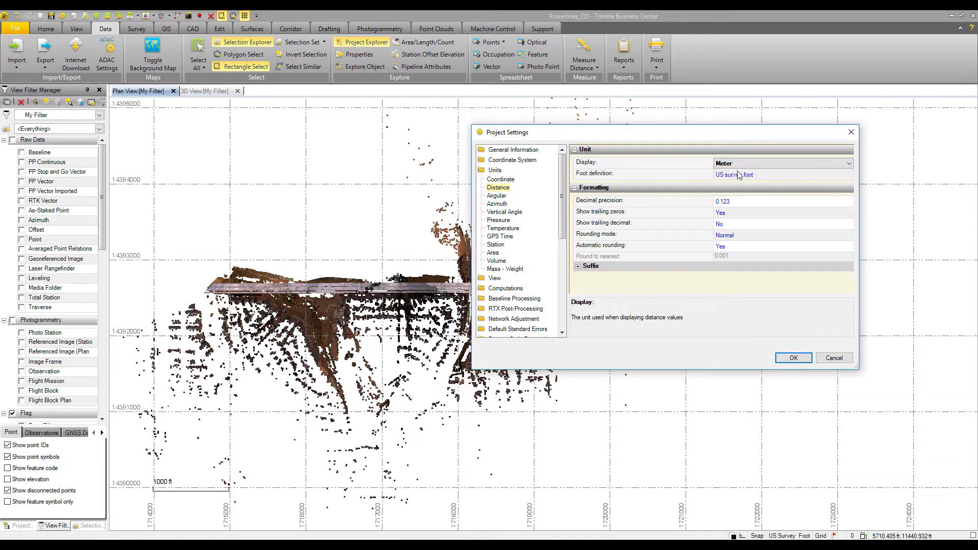
left_click(793, 358)
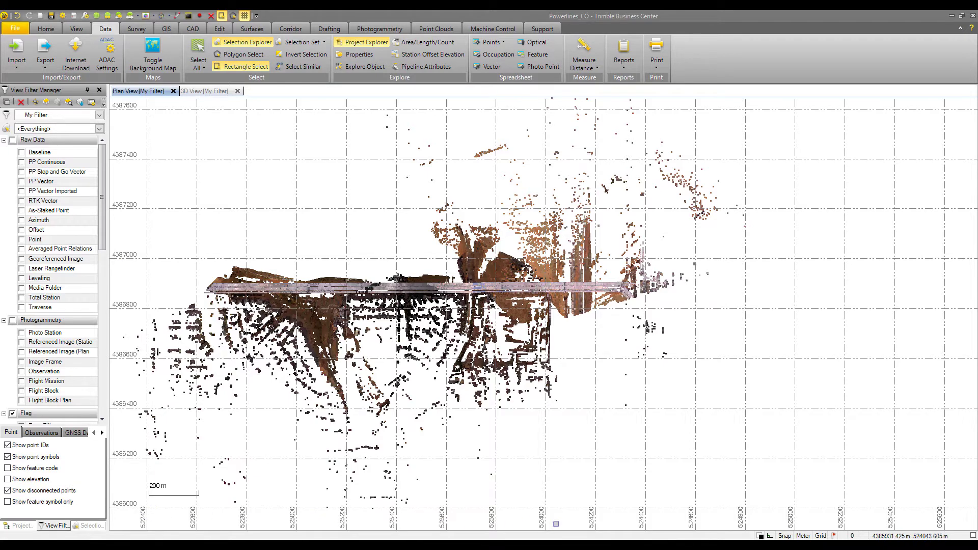
Switch the distance display unit back to US survey foot
left_click(62, 15)
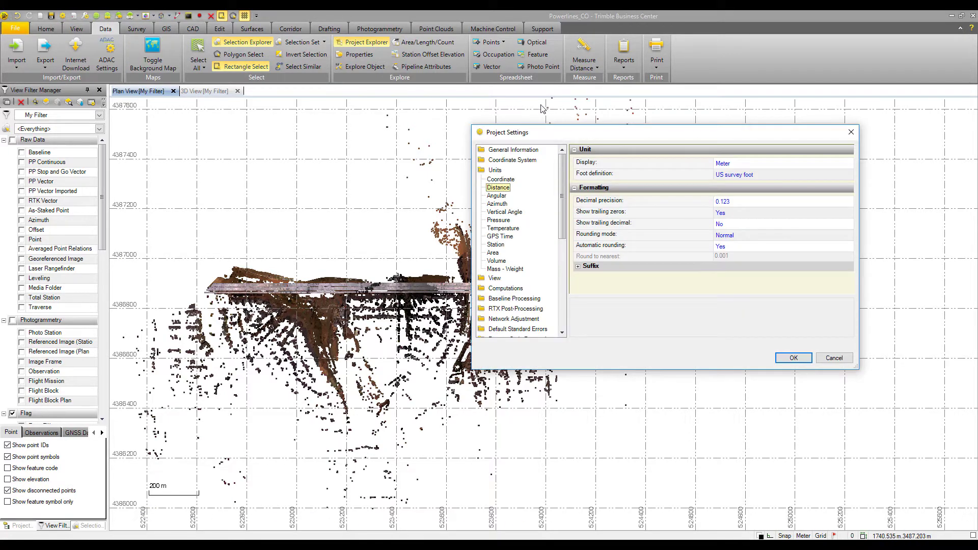
left_click(795, 164)
left_click(794, 166)
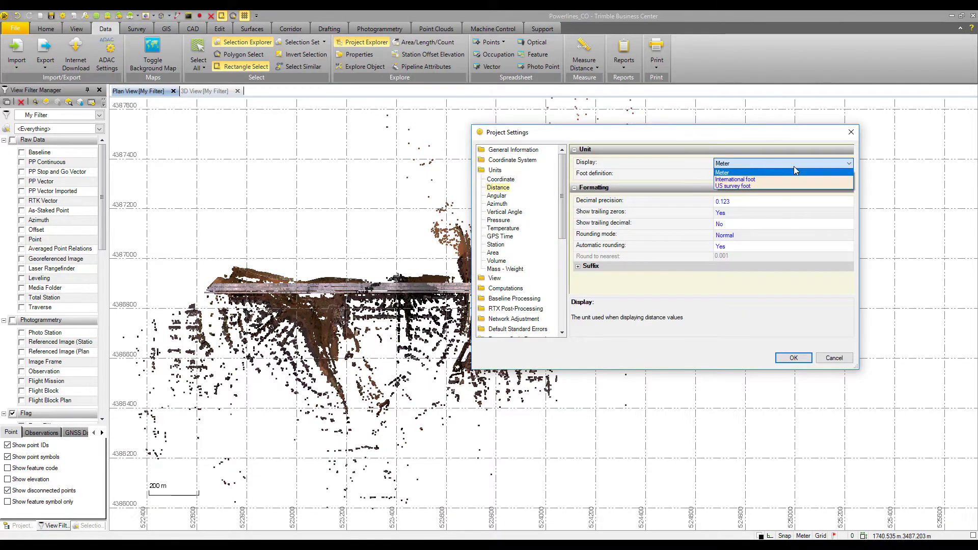
left_click(739, 184)
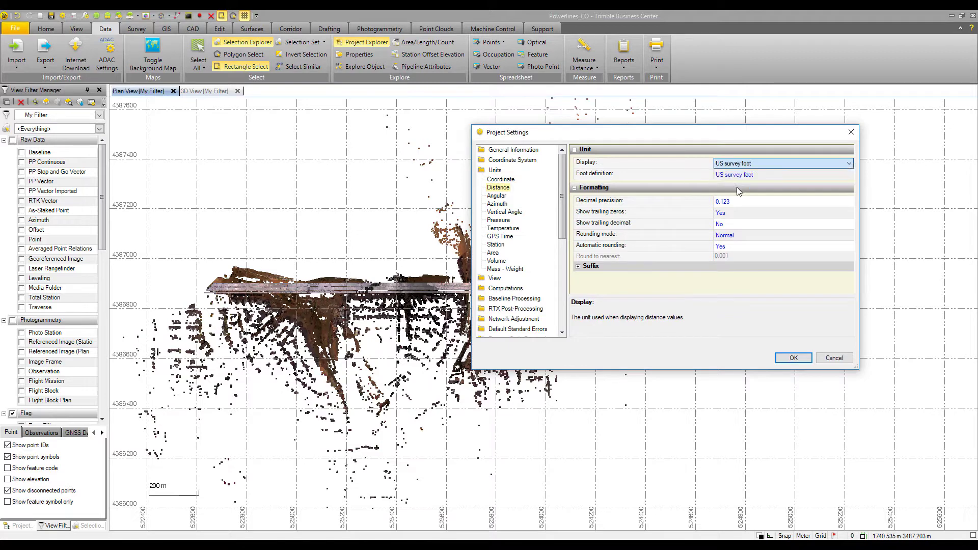
Apply the US survey foot units and zoom out to the full selected point cloud
left_click(794, 357)
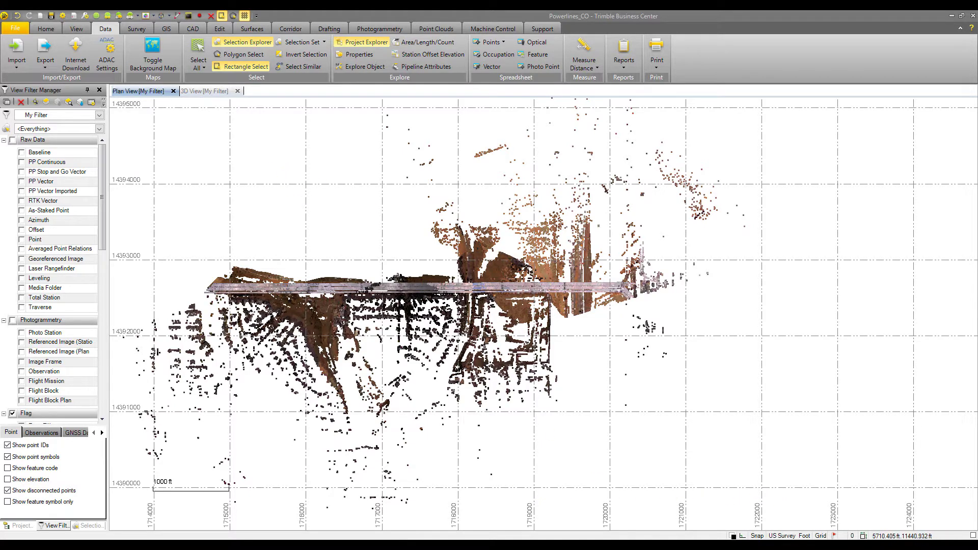
scroll(245, 155, "down", 1)
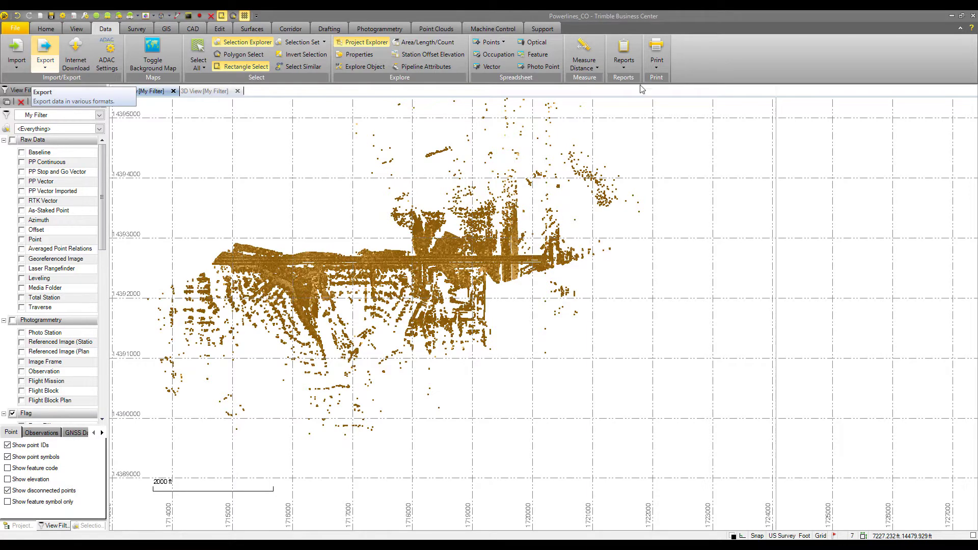
Choose the LAS point cloud exporter and sample 5000000 points
key("F2")
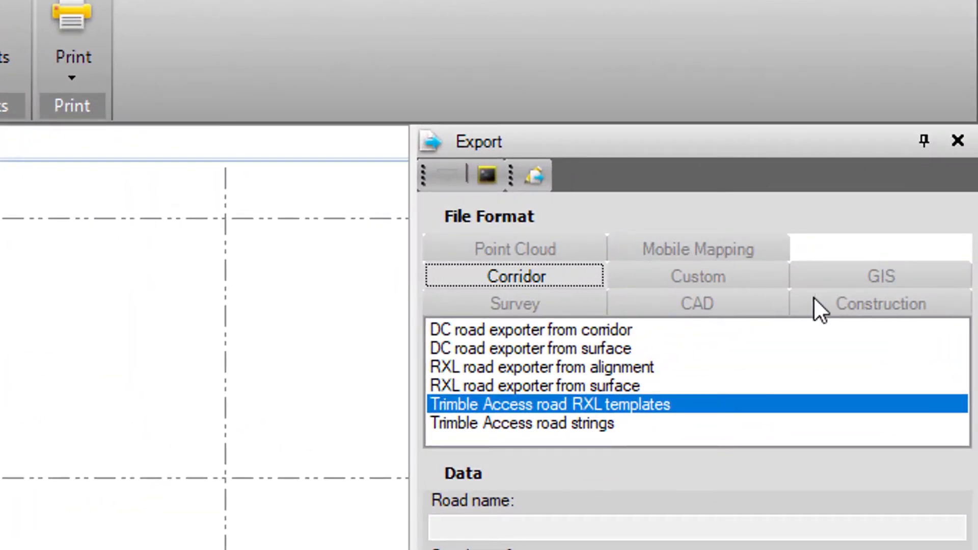
left_click(528, 245)
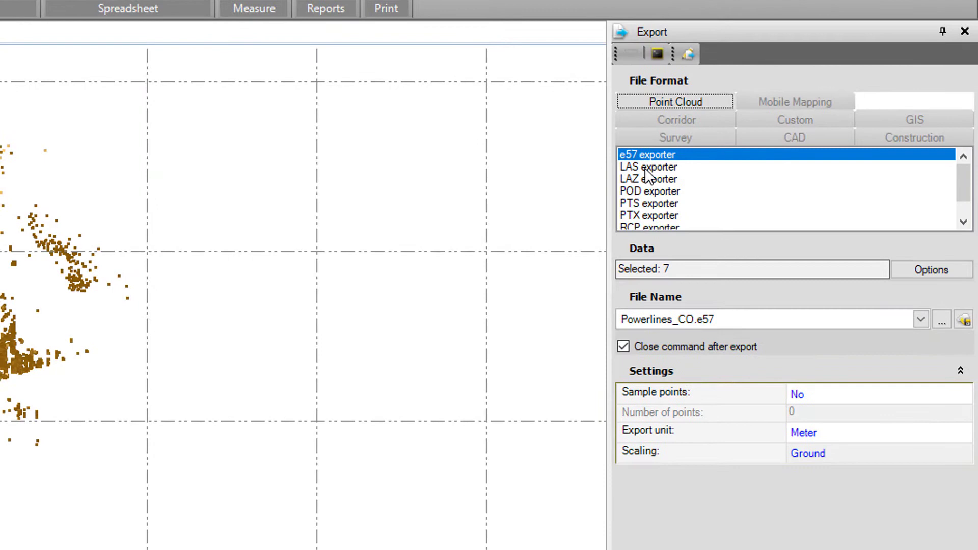
left_click(644, 169)
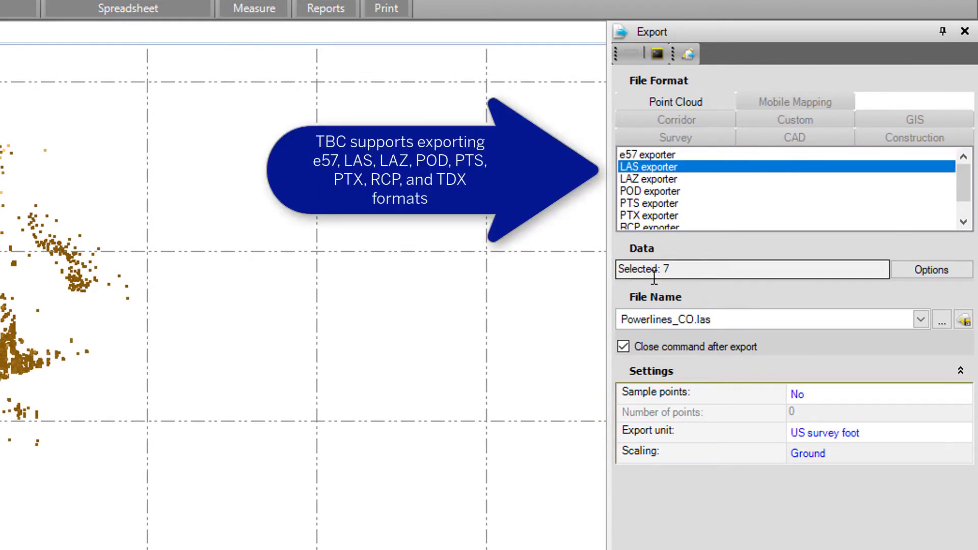
left_click(825, 396)
left_click(819, 408)
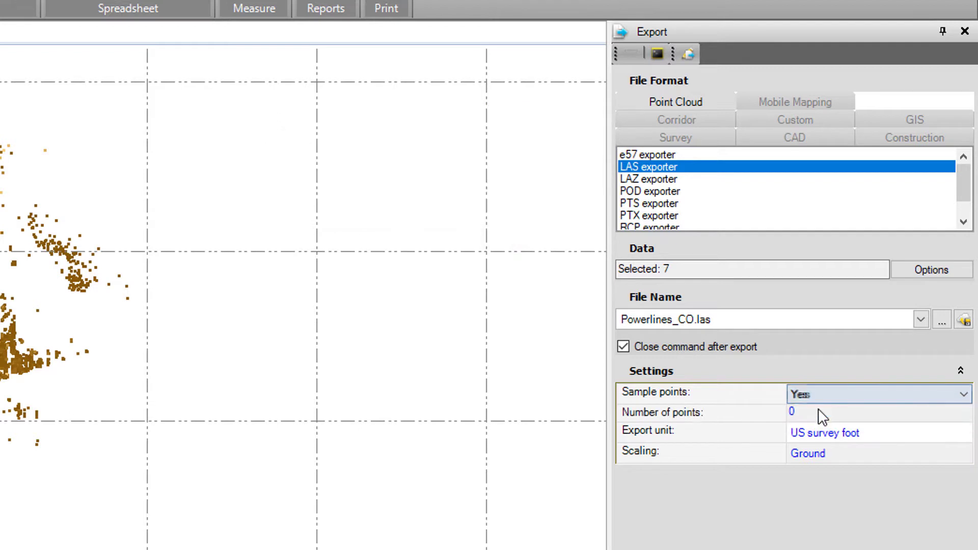
left_click(812, 415)
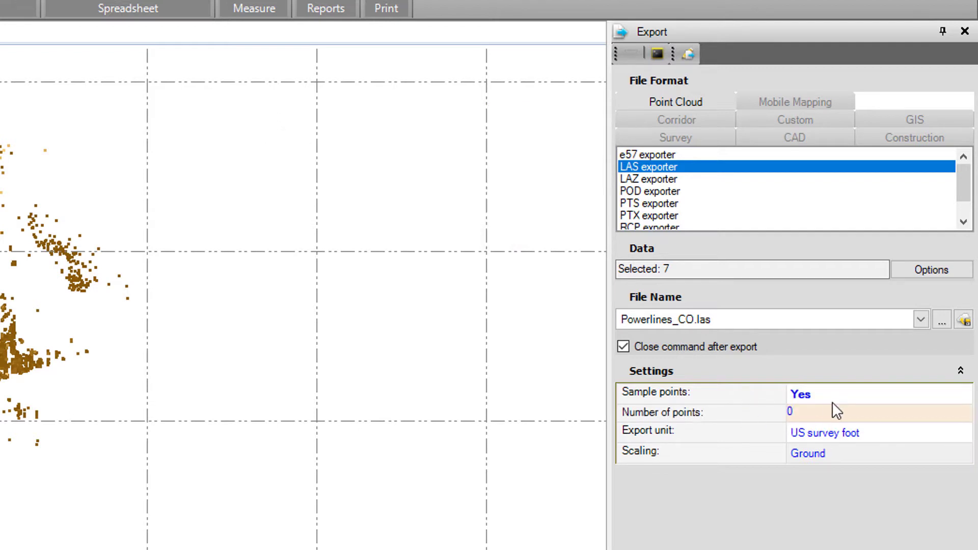
type("5000000")
Keep US survey foot as the export unit with Ground scaling
left_click(870, 435)
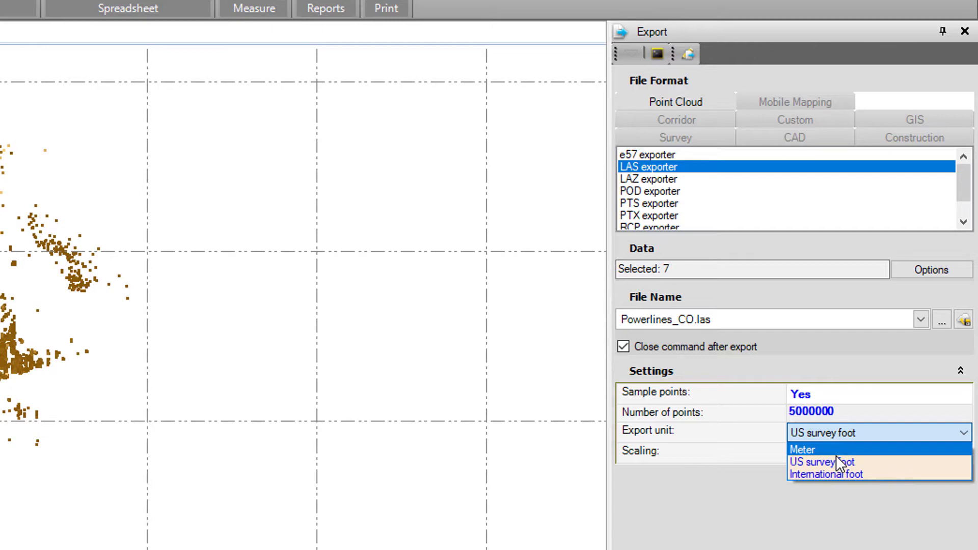
left_click(836, 461)
left_click(843, 454)
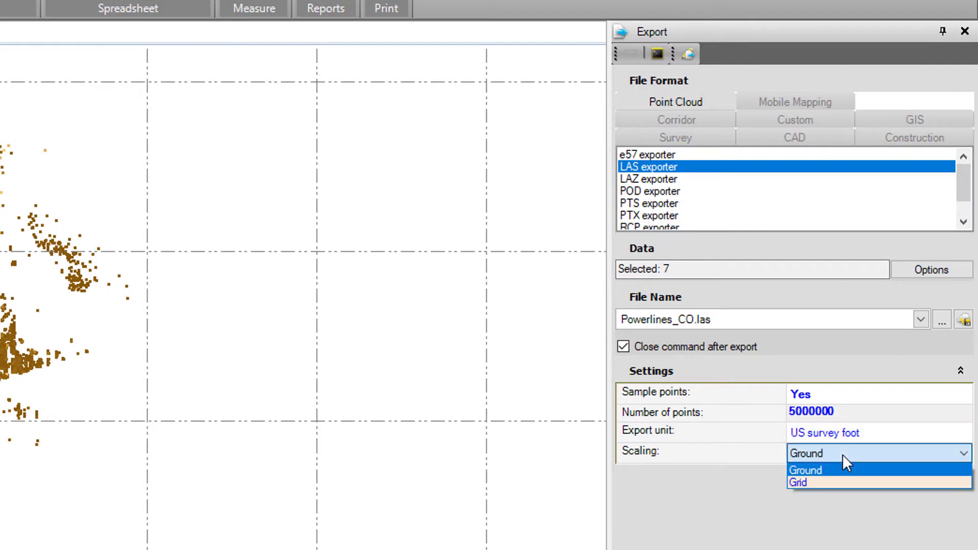
left_click(821, 471)
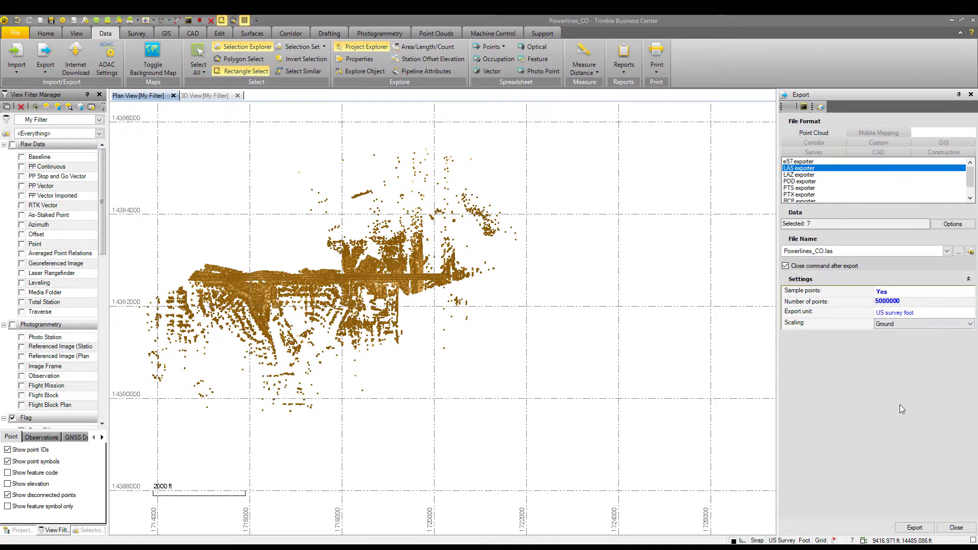
Export the LAS file, check Powerlines_CO2.las (25,391 KB) in Powerlines_CO, then minimize Explorer
left_click(914, 527)
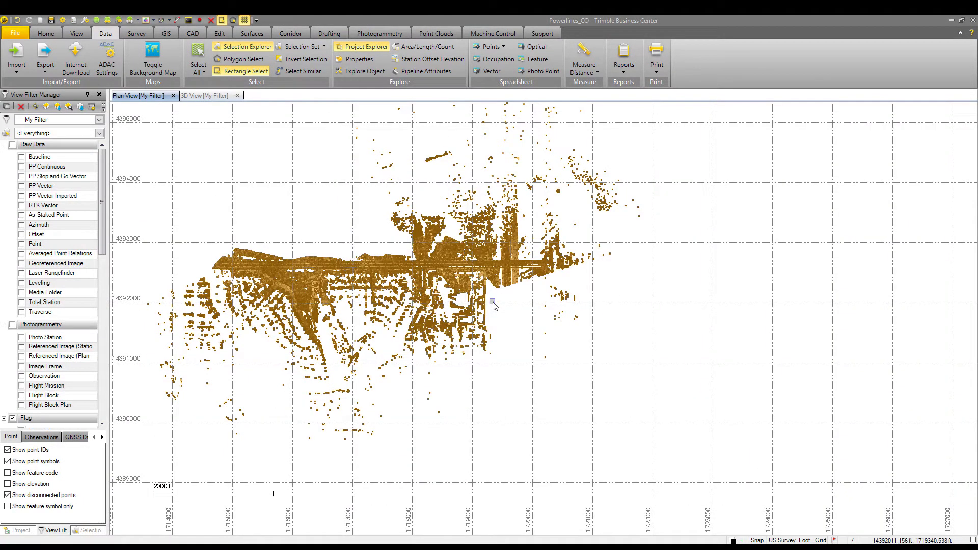
mouse_move(326, 543)
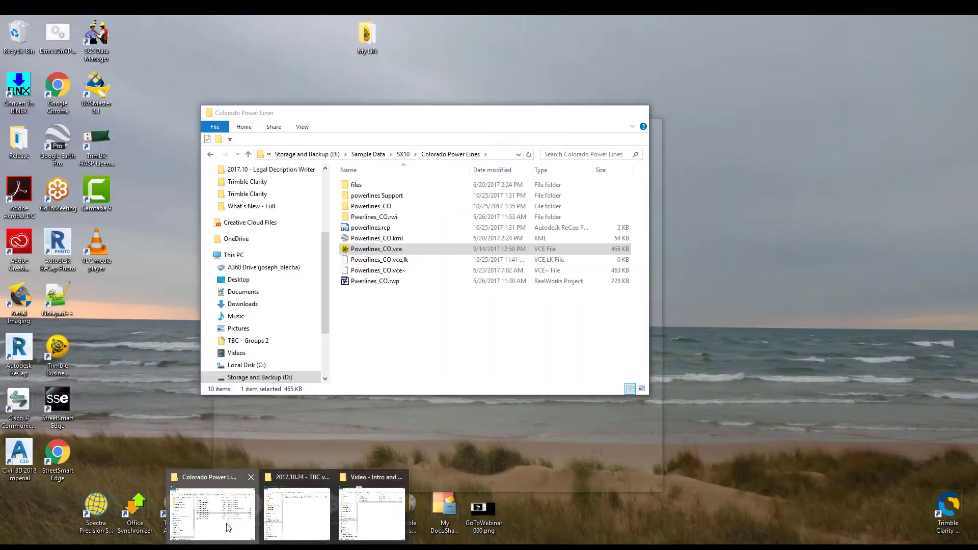
left_click(212, 512)
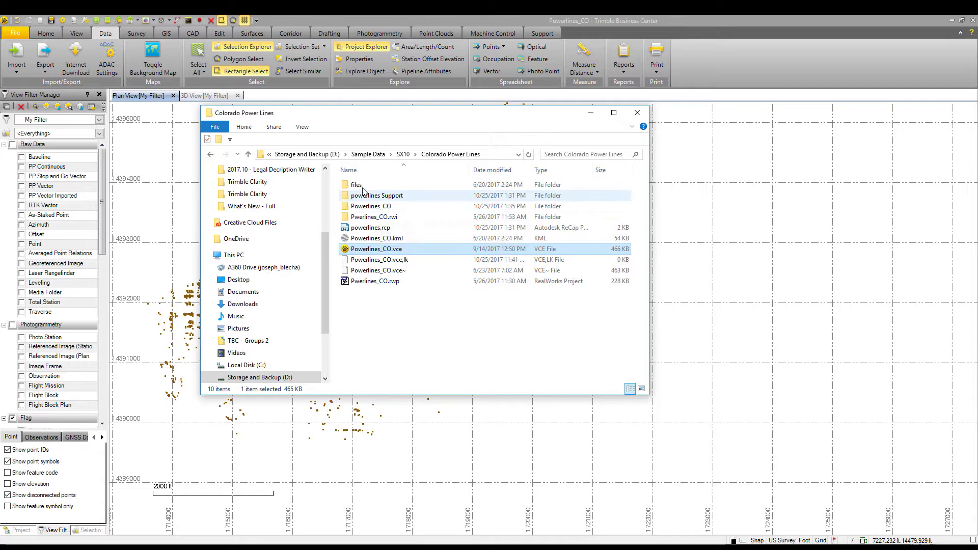
double_click(371, 206)
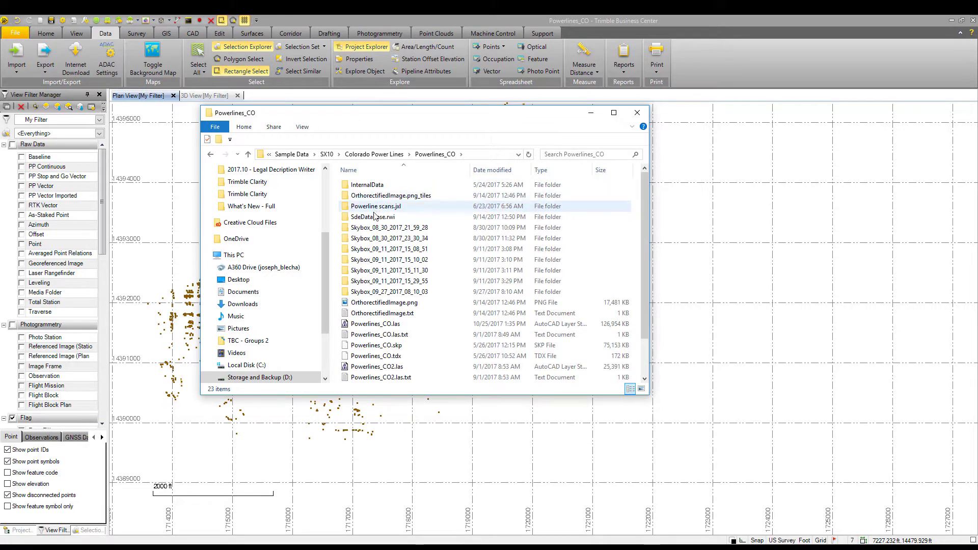
left_click(396, 368)
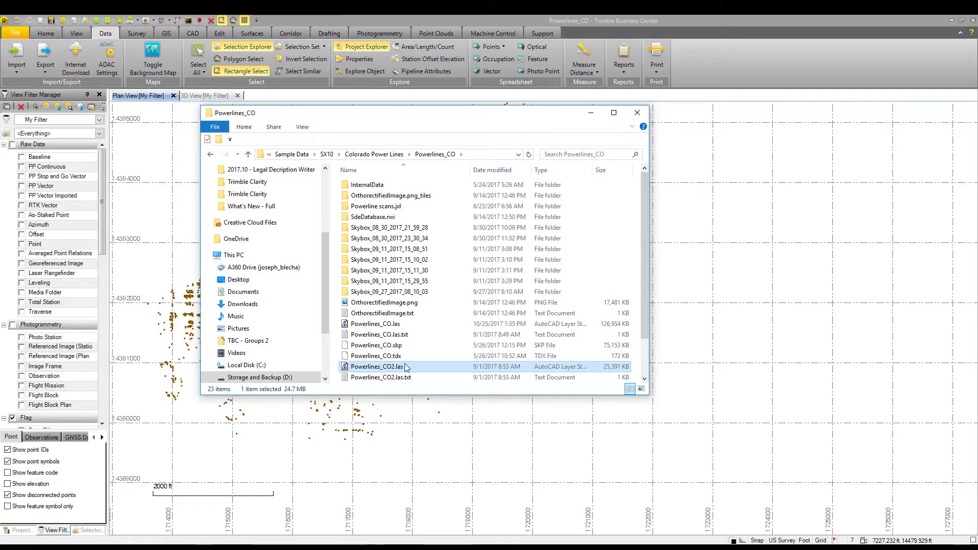
left_click(592, 113)
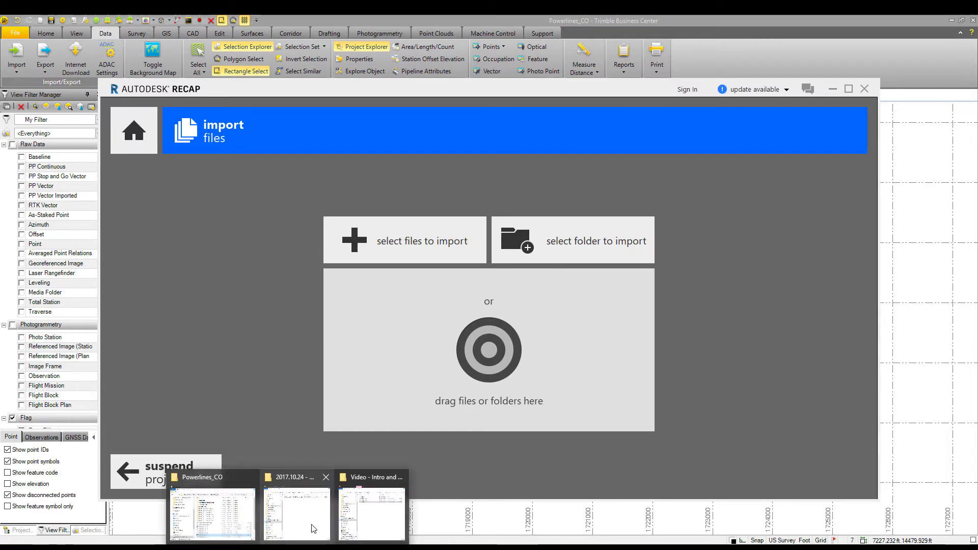
Drag Powerlines_CO.las from the Powerlines_CO folder into ReCap and import it
left_click(223, 522)
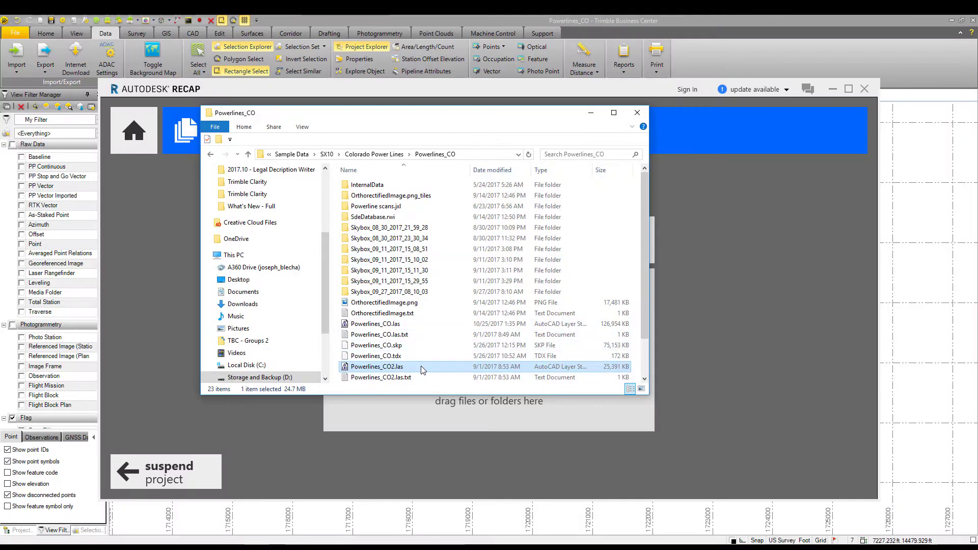
left_click_drag(401, 328, 671, 369)
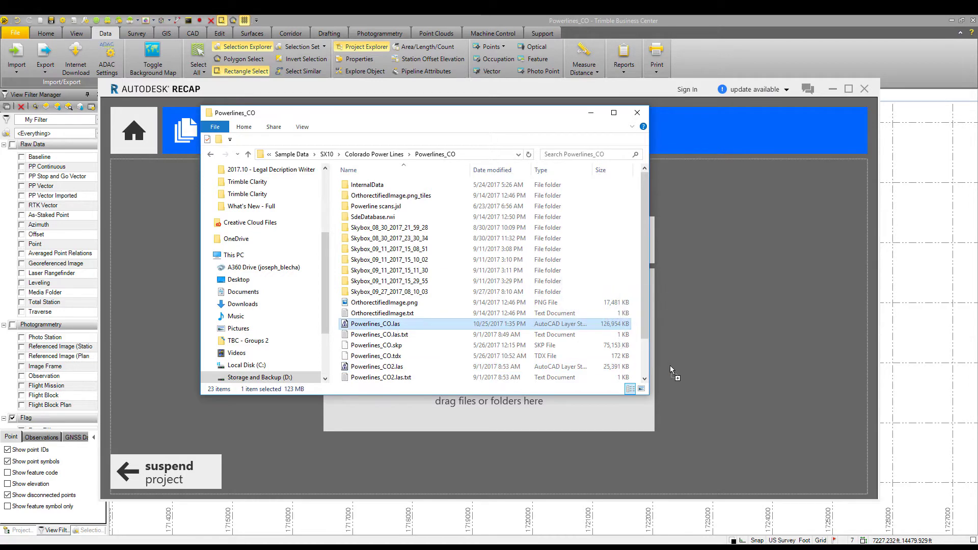
left_click_drag(560, 430, 561, 431)
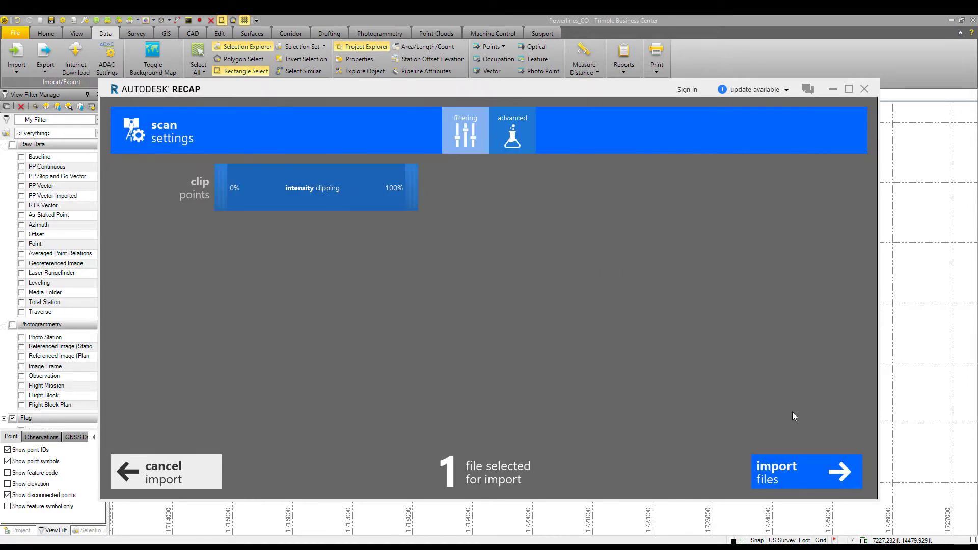
left_click(800, 471)
Set the ReCap project units to feet (US)
left_click(325, 119)
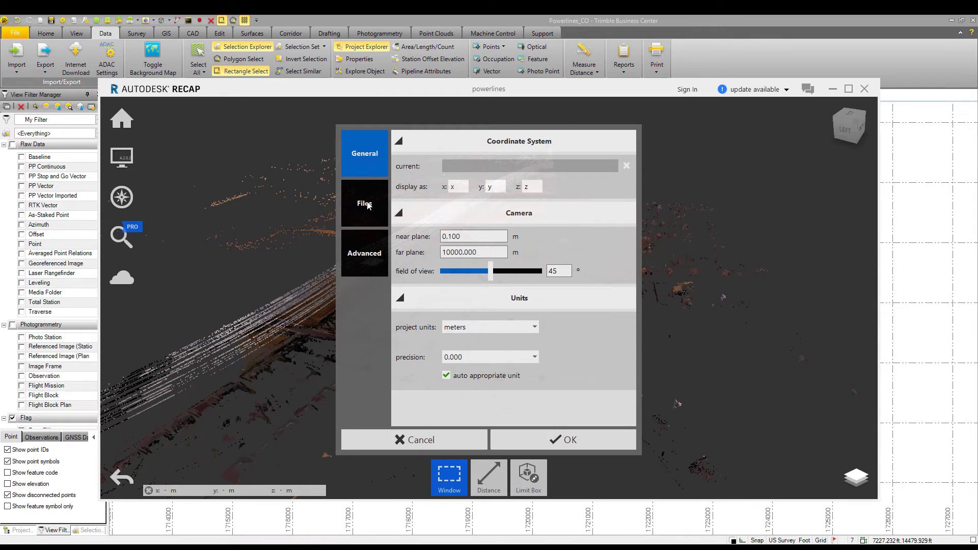
left_click(534, 327)
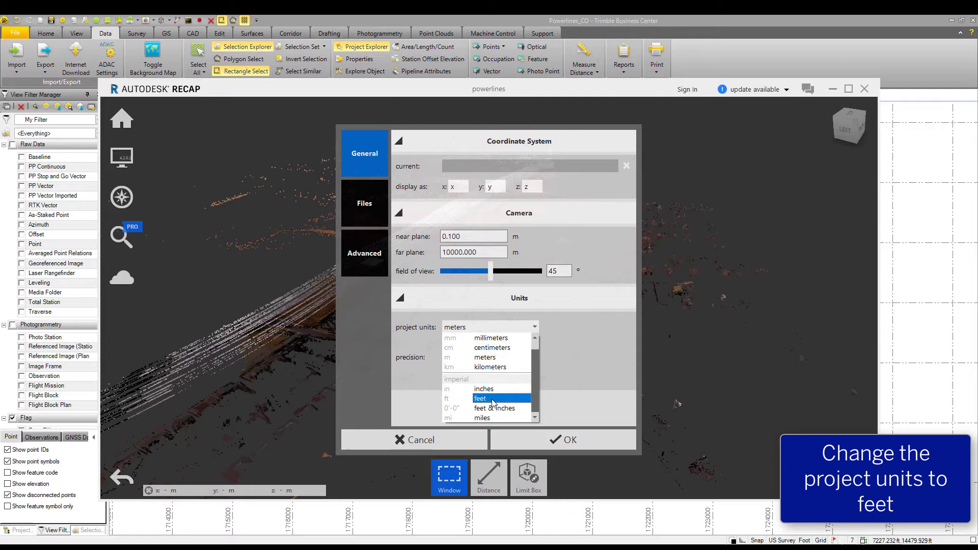
left_click(486, 399)
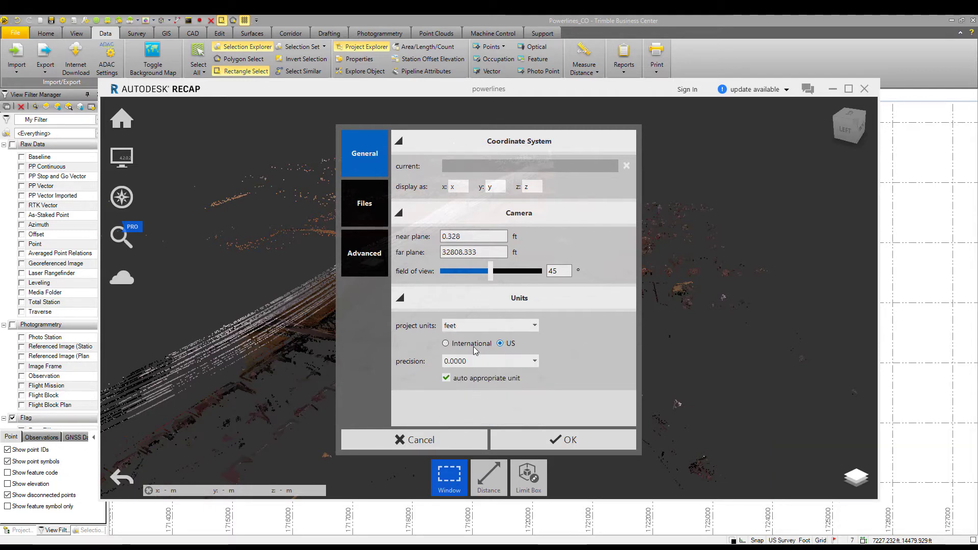
Apply the feet unit settings and zoom in and out on the point cloud
left_click(522, 443)
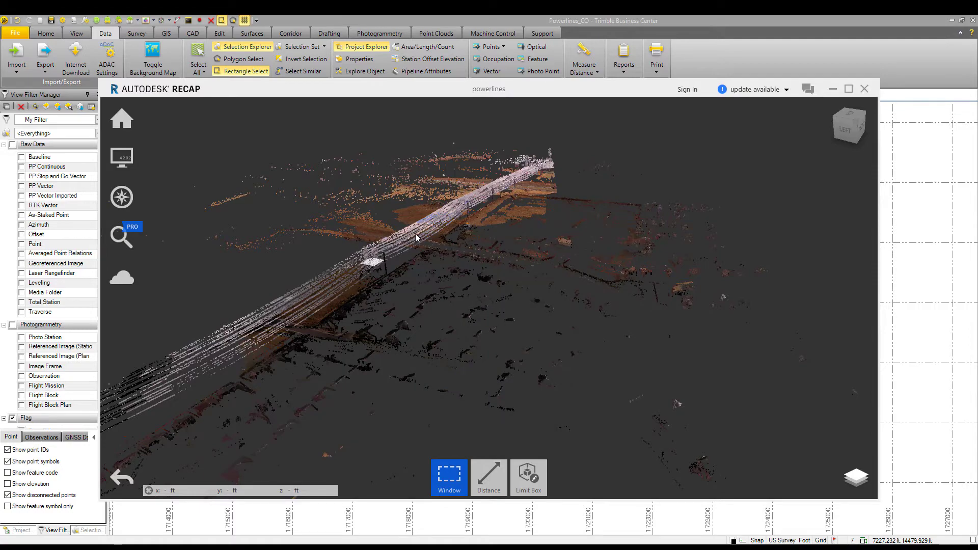
scroll(403, 294, "up", 3)
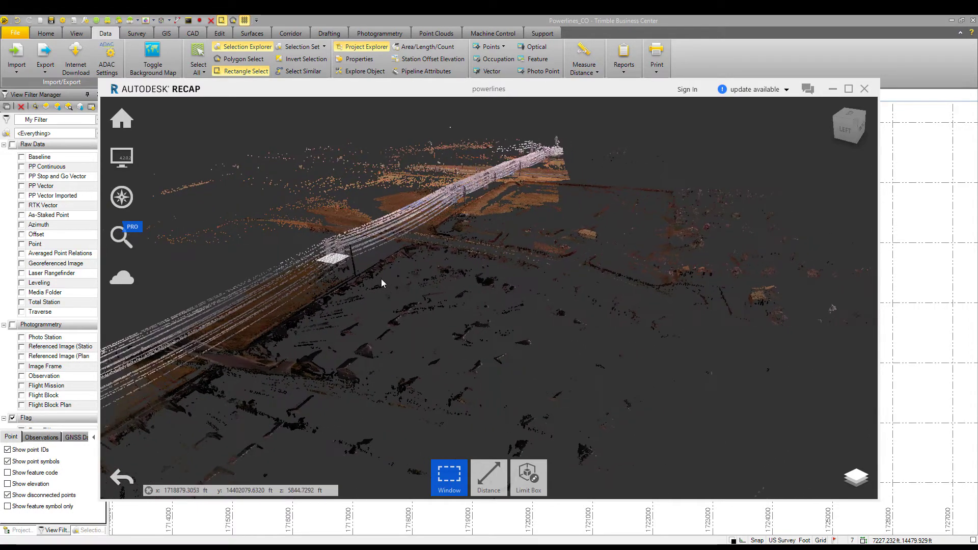
scroll(395, 262, "down", 4)
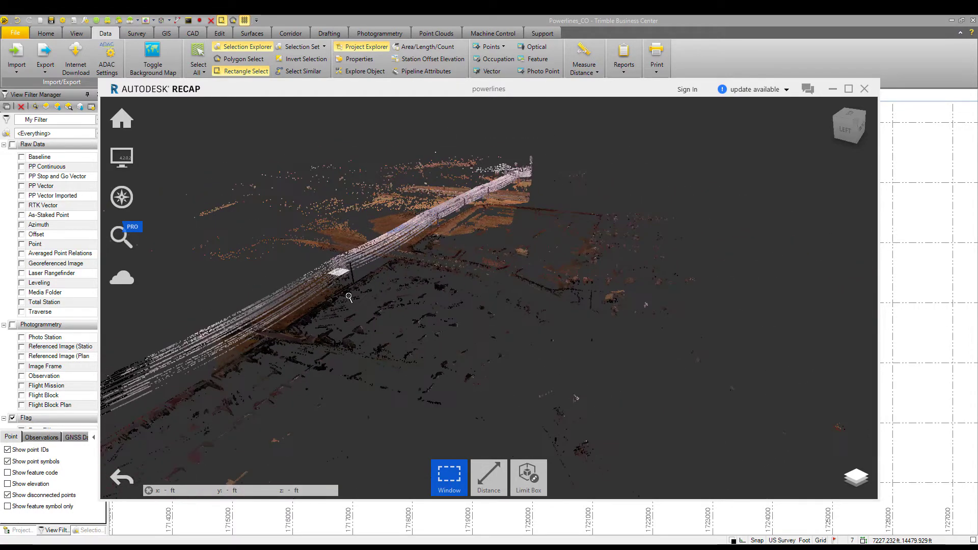
View the powerline from the top, rotate it horizontal, then tilt in for a close look
left_click(849, 113)
left_click(872, 114)
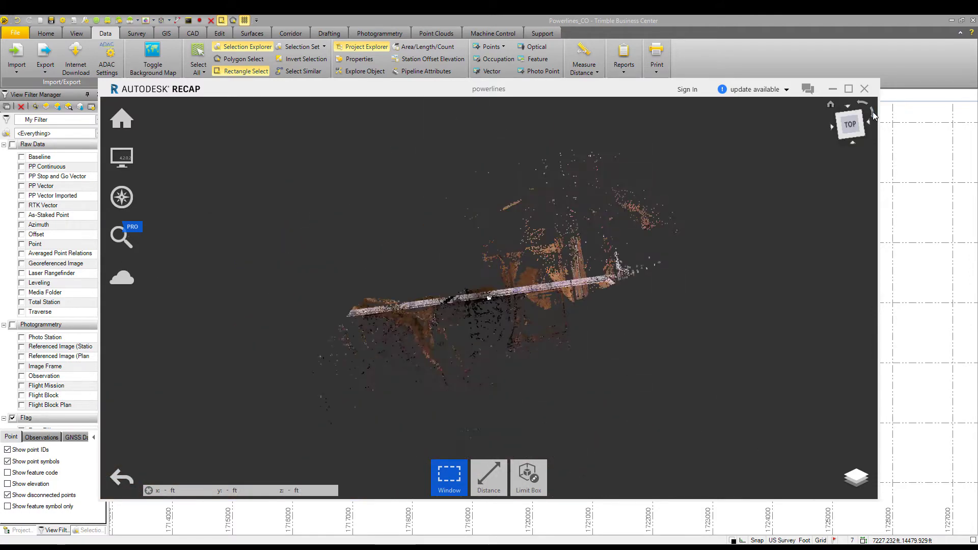
scroll(566, 304, "up", 3)
left_click_drag(566, 303, 516, 169)
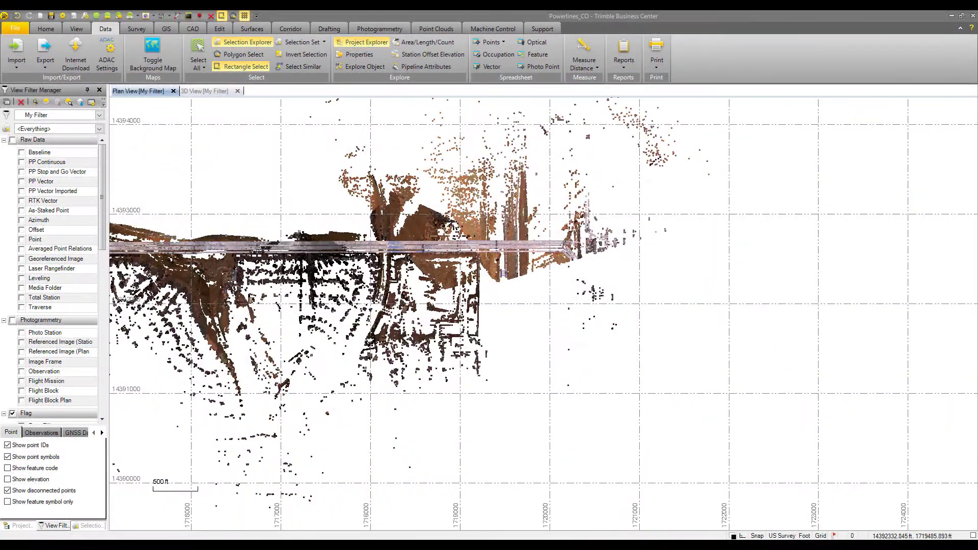
Zoom around the TBC plan view and select all seven point cloud objects with Ctrl+A
scroll(510, 243, "up", 3)
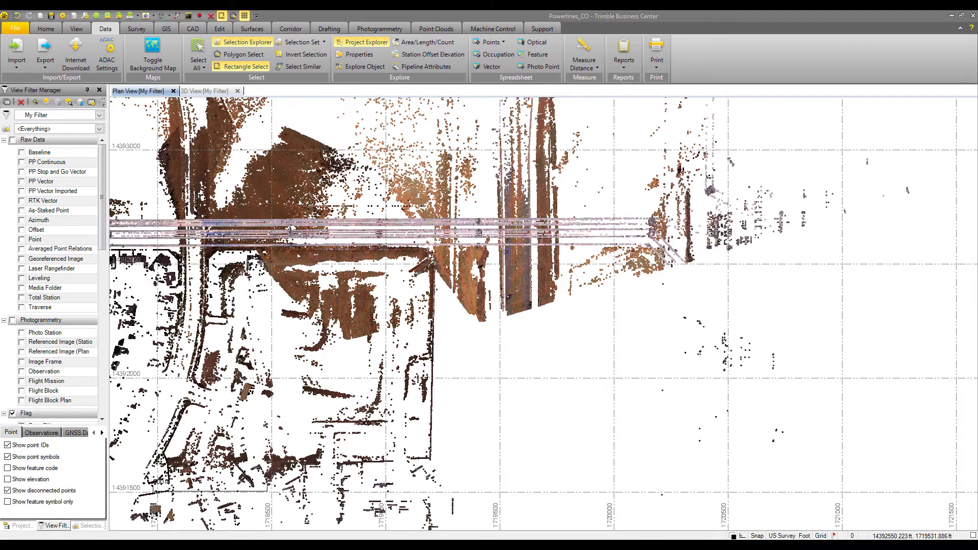
scroll(506, 251, "up", 1)
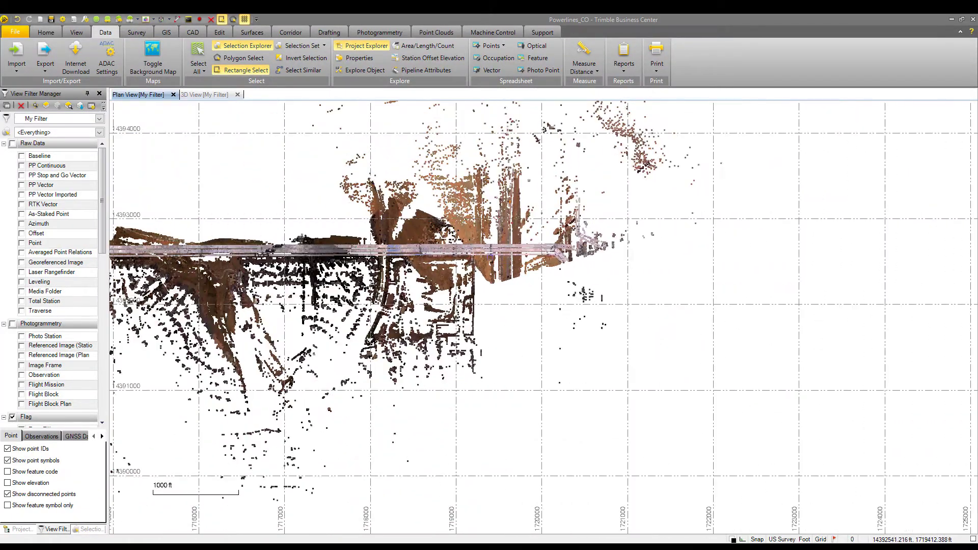
key("ctrl+a")
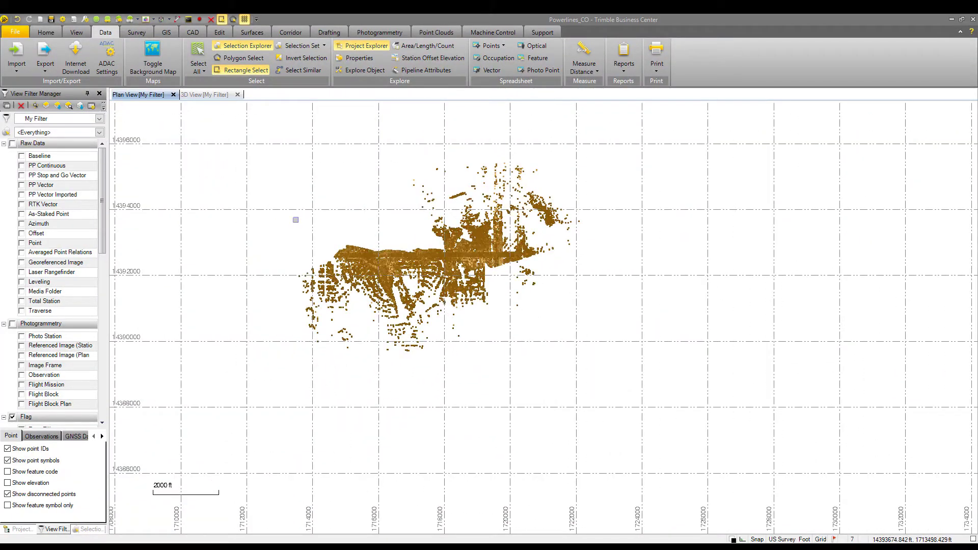
Start a new LAS export with Grid scaling and open its Colorado Power Lines destination folder
left_click(45, 49)
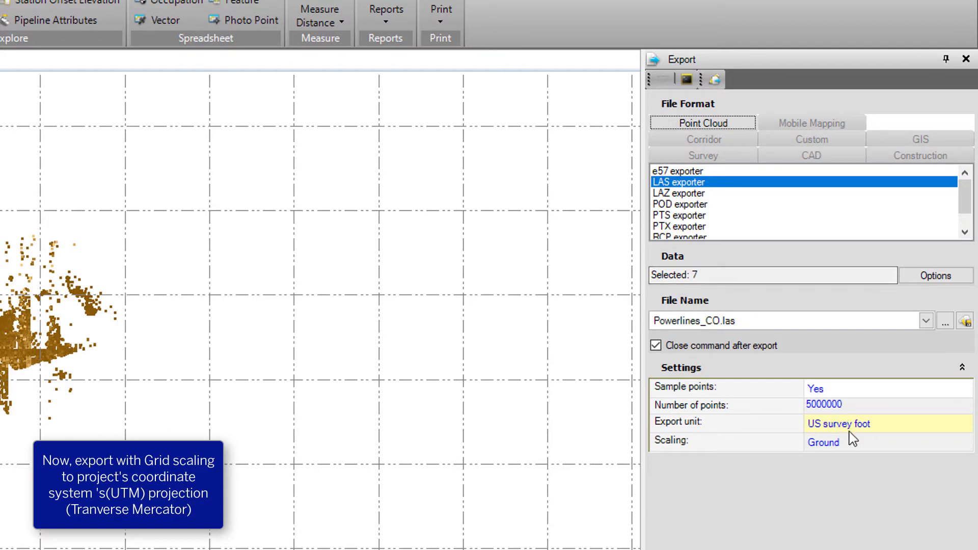
left_click(856, 448)
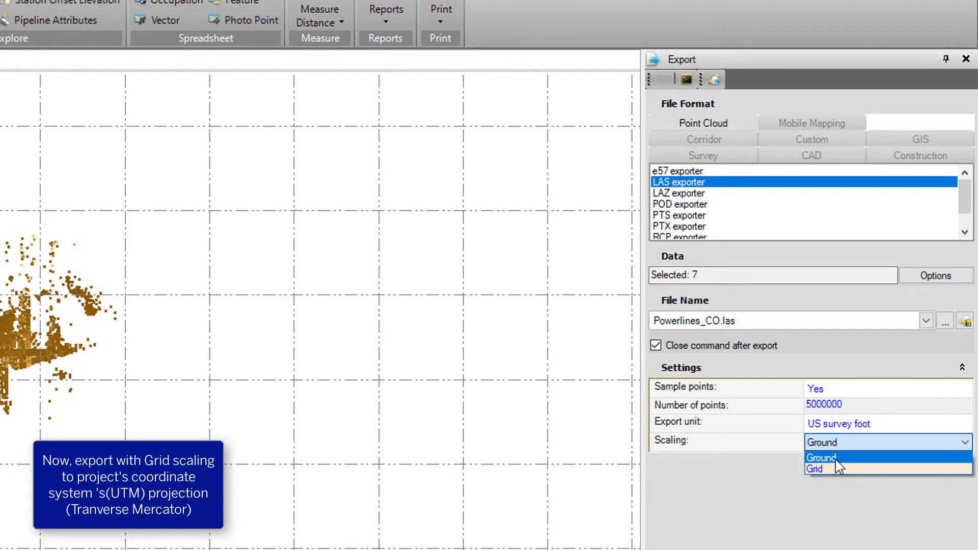
left_click(822, 471)
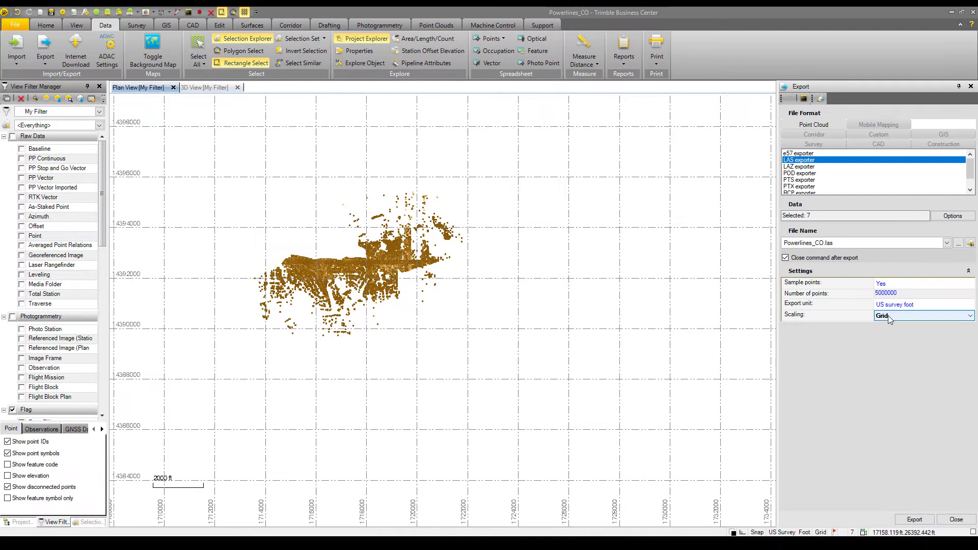
left_click(970, 243)
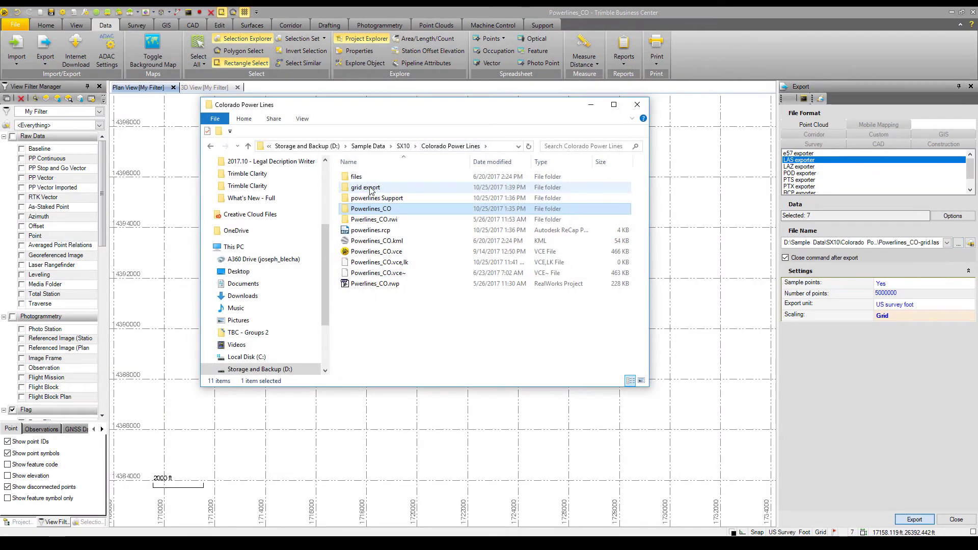
double_click(371, 189)
mouse_move(400, 113)
left_mouse_down()
mouse_move(180, 133)
mouse_move(200, 125)
left_mouse_up()
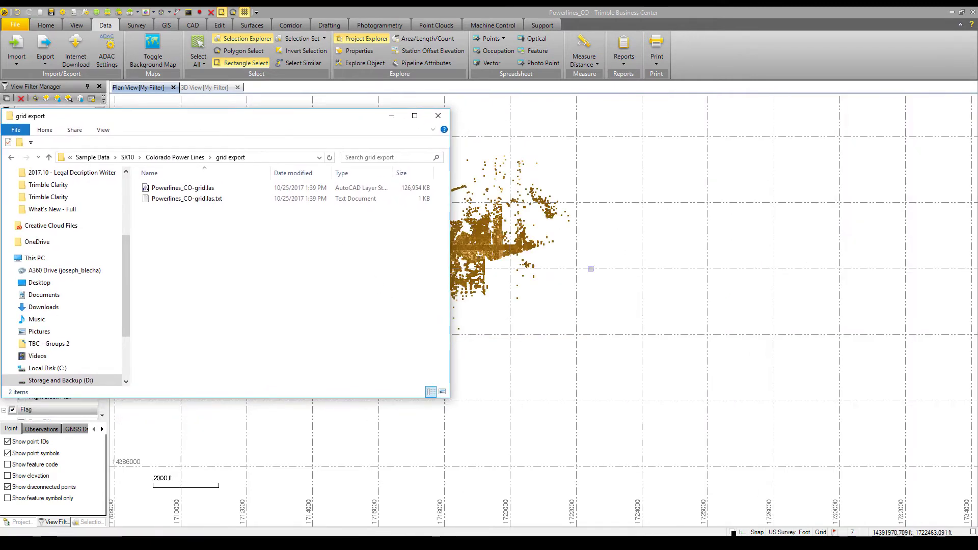
left_click(213, 202)
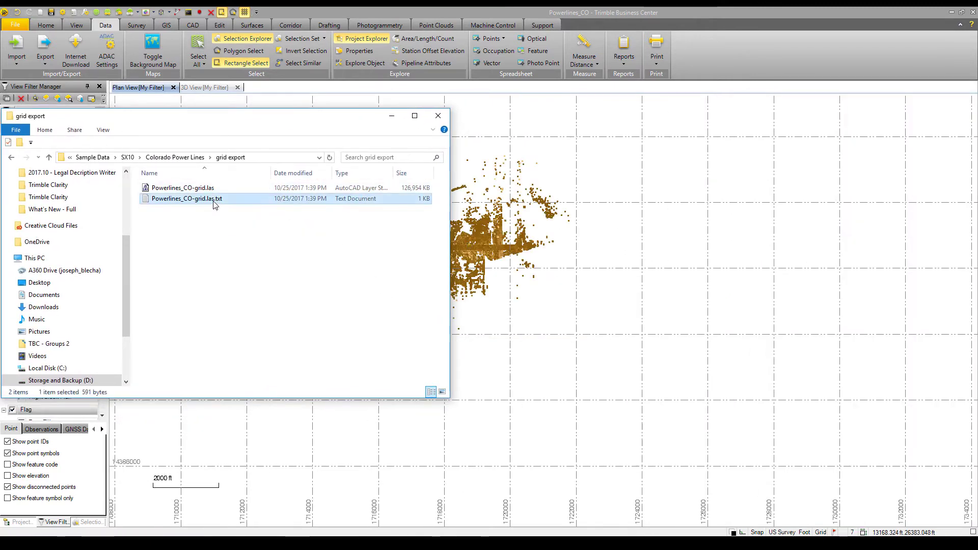
double_click(214, 199)
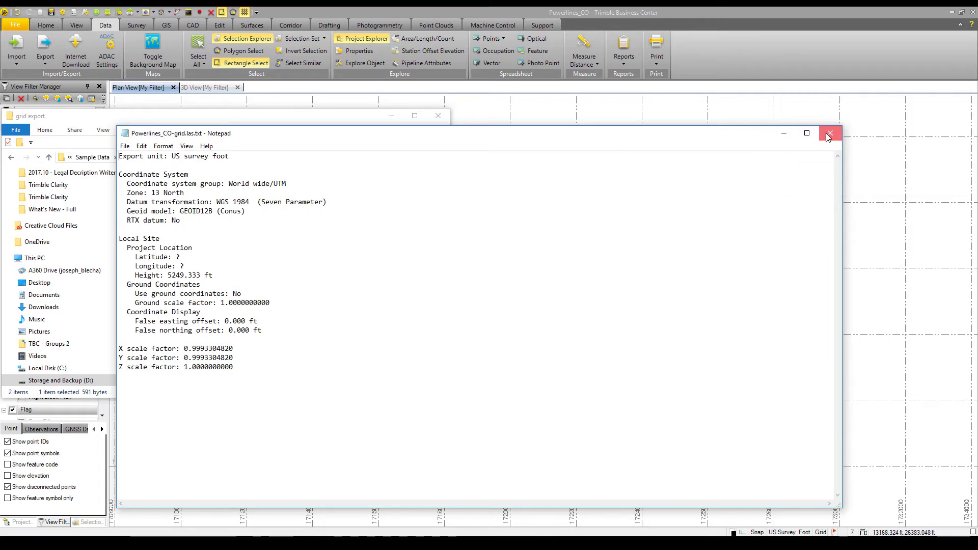
left_click(828, 136)
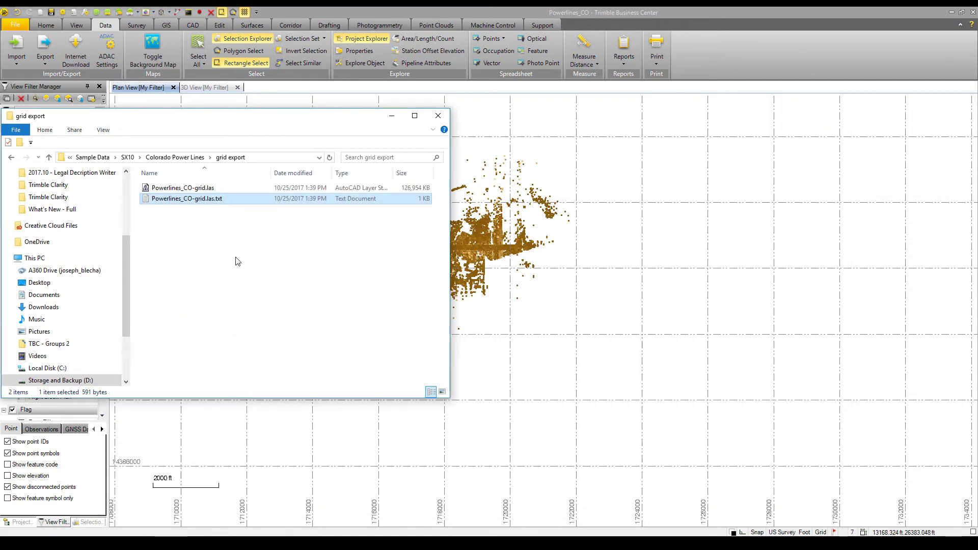
left_click(208, 241)
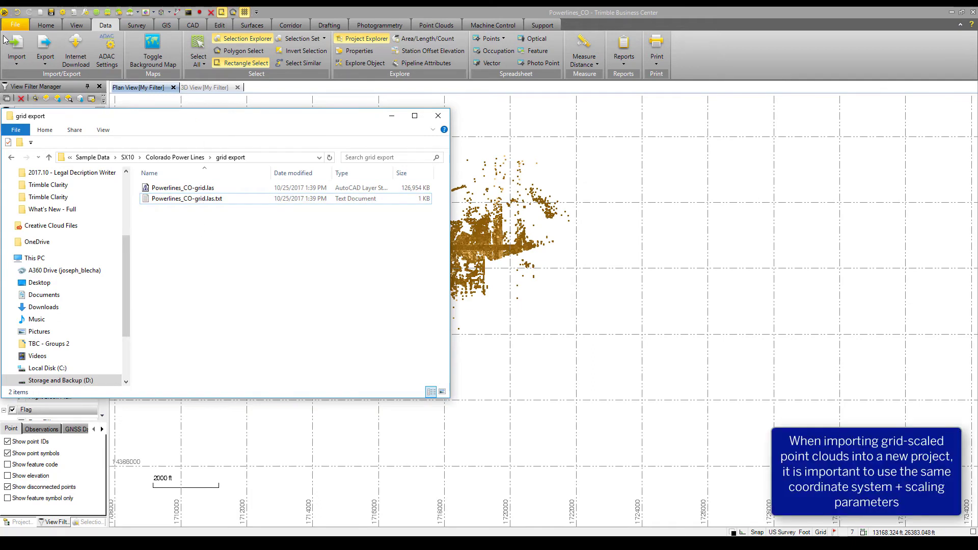
Create a new US Survey Foot project without saving the old one, and bring back the grid export folder
left_click(15, 25)
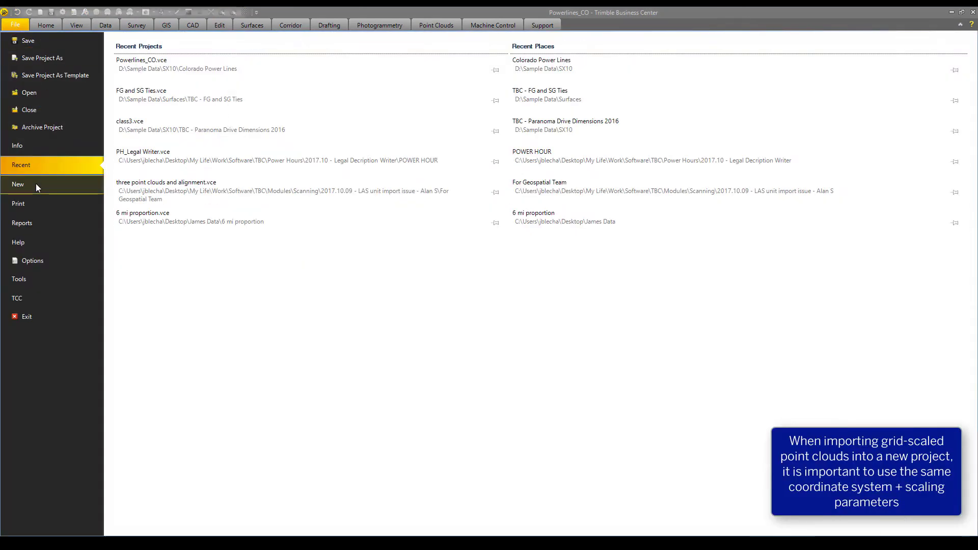
left_click(36, 184)
left_click(327, 231)
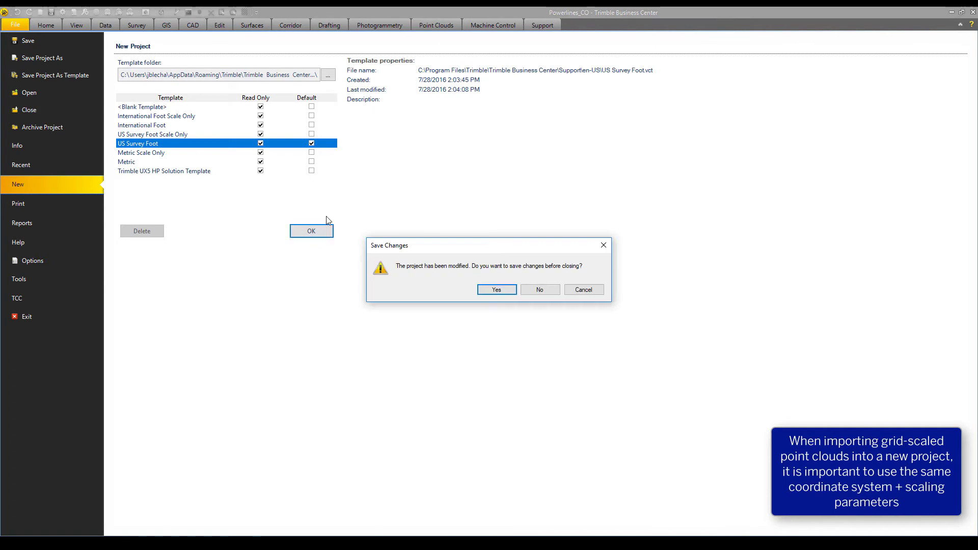
left_click(538, 289)
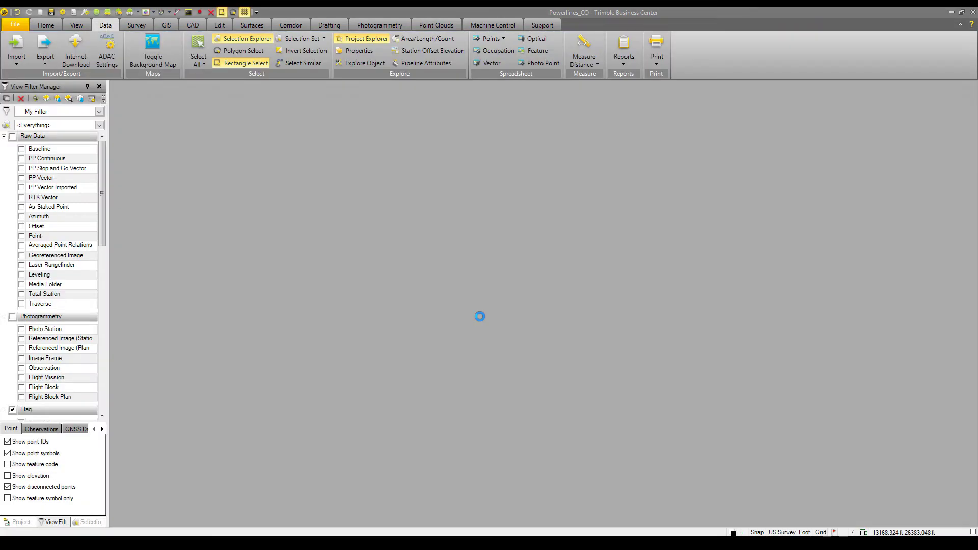
mouse_move(301, 543)
left_click(227, 511)
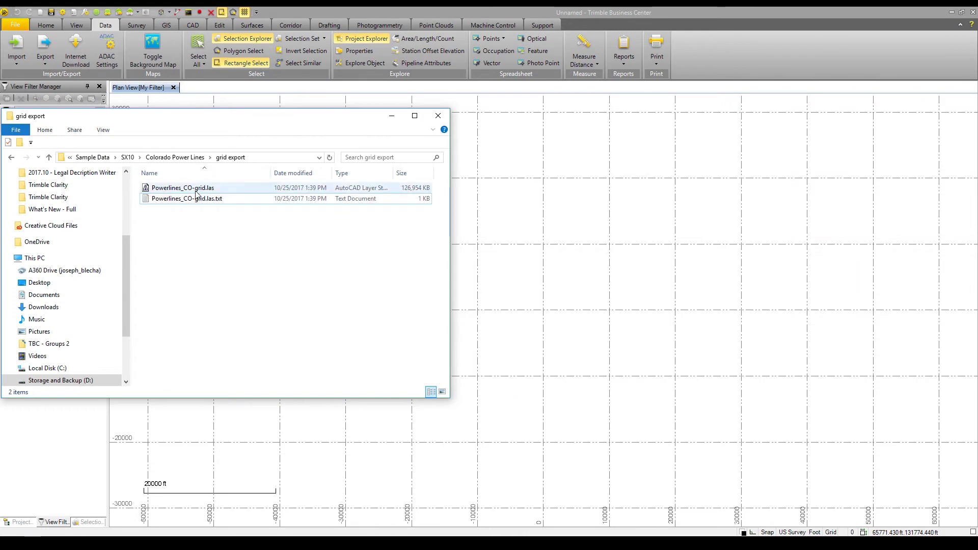
Import Powerlines_CO-grid.las into the plan view and show the project's Default coordinate system
left_click_drag(197, 194, 502, 224)
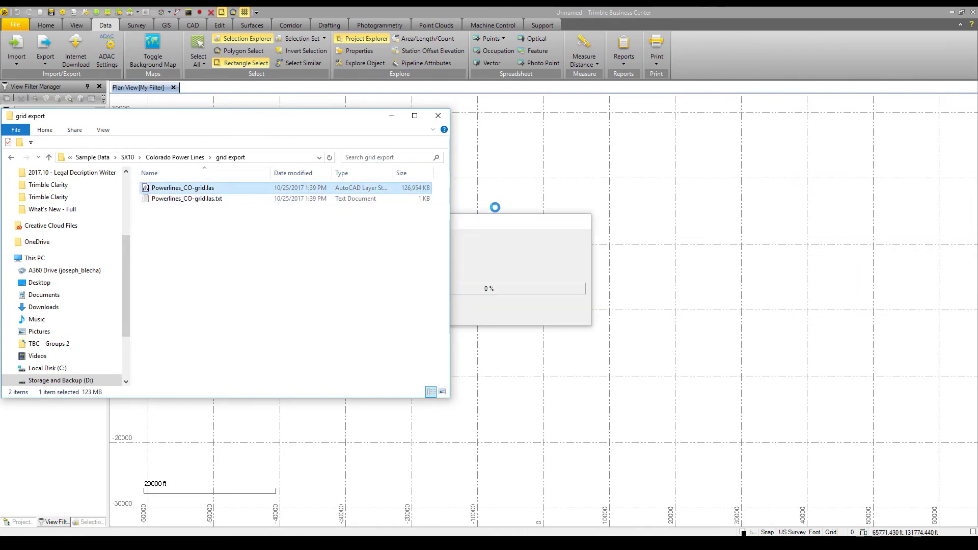
left_click(392, 116)
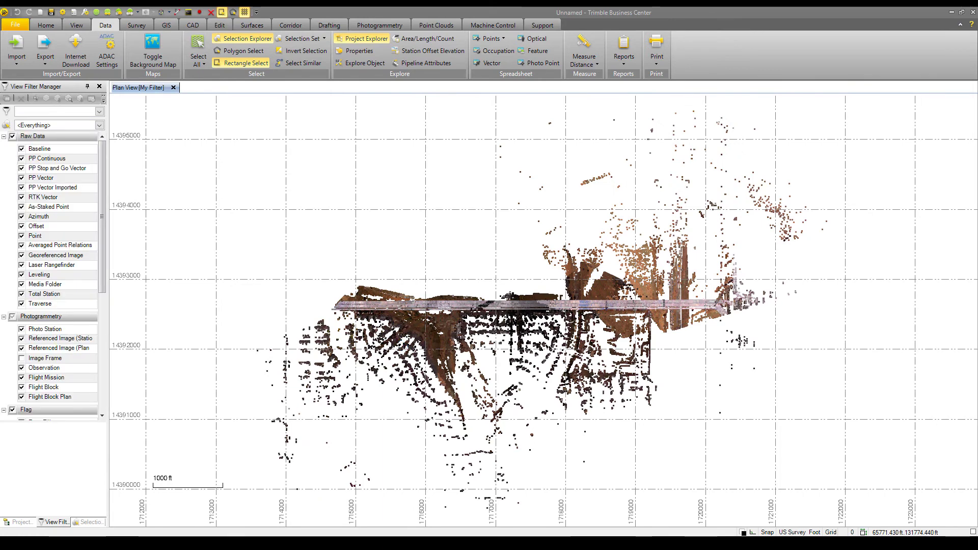
left_click(62, 12)
left_click(510, 157)
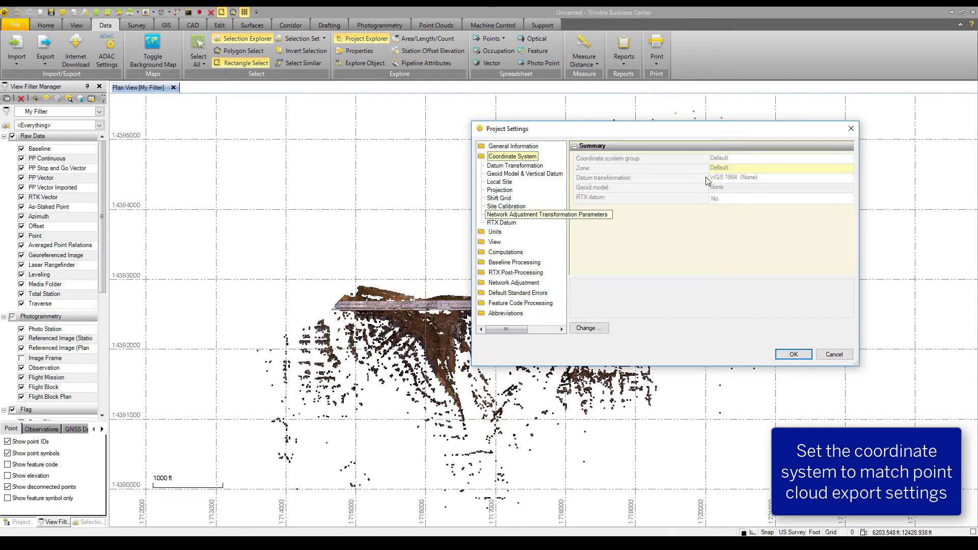
Change the project coordinate system by zone, selecting the World wide/UTM group
left_click(587, 329)
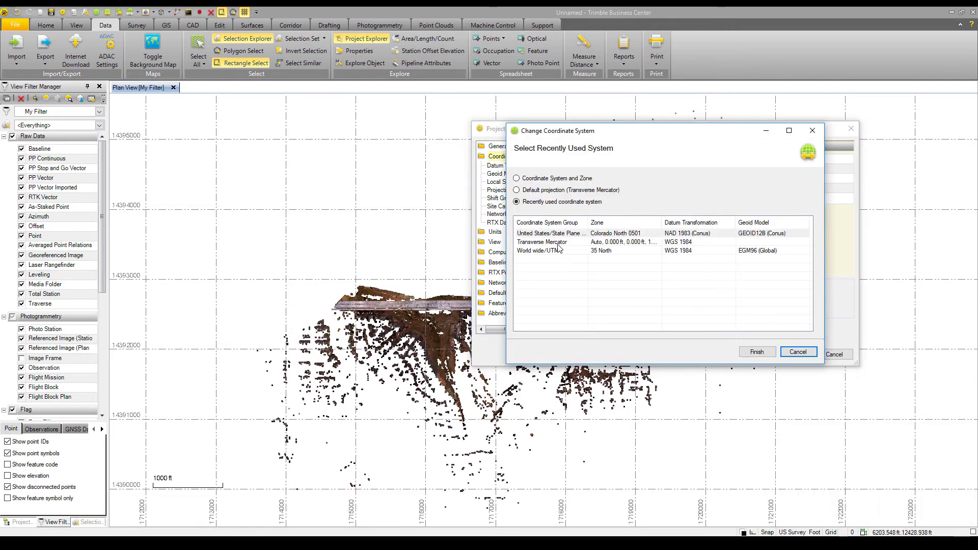
left_click(535, 183)
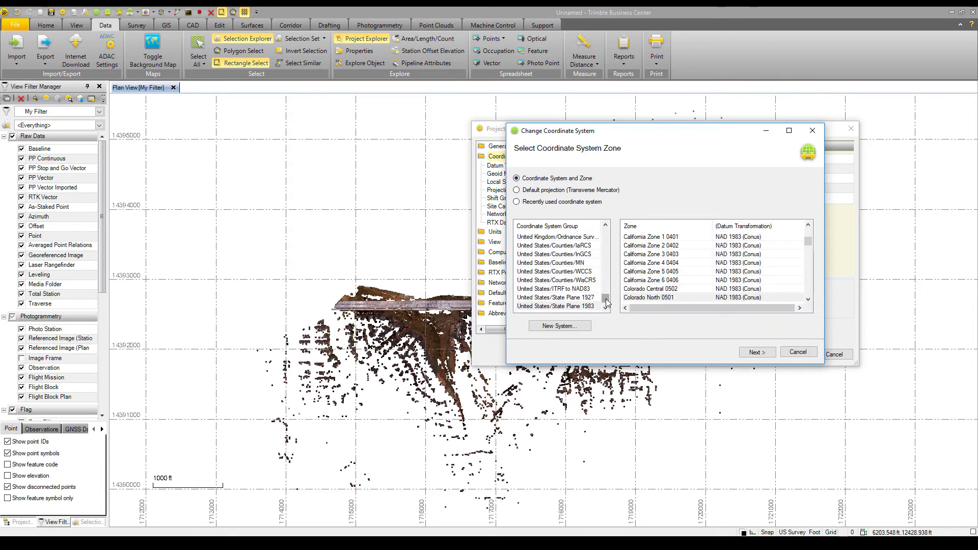
left_click_drag(607, 303, 608, 306)
left_click(560, 307)
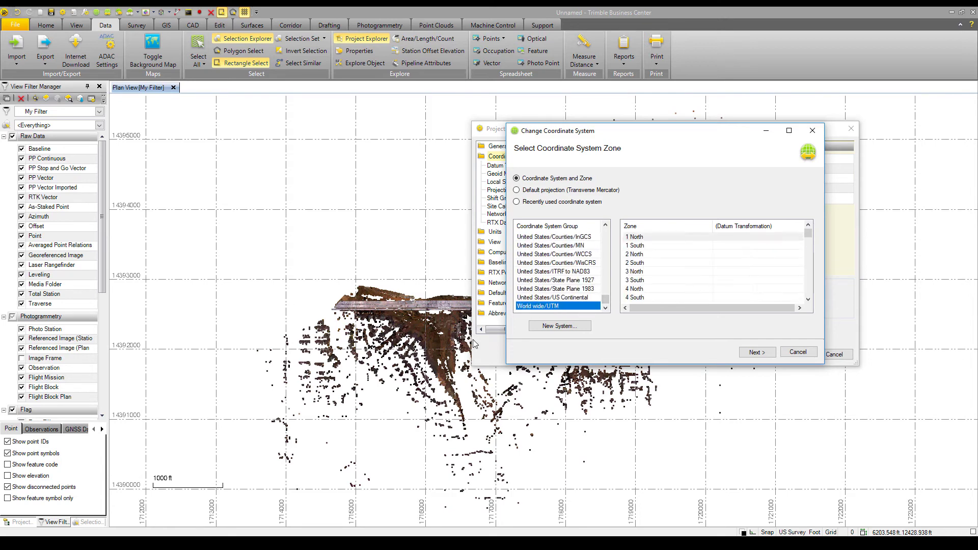
Confirm in the export's .las.txt settings that the zone is 13 North, then close it
mouse_move(317, 535)
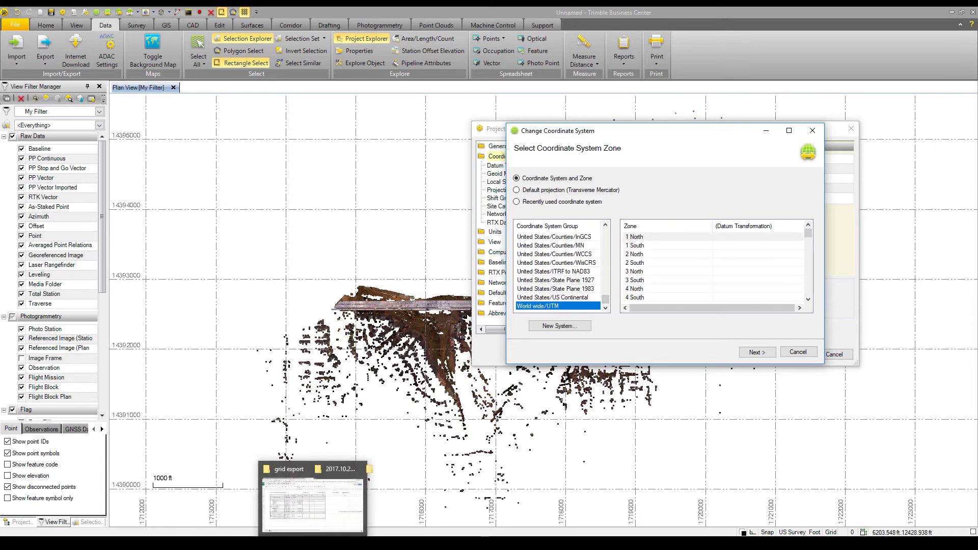
left_click(216, 503)
double_click(337, 201)
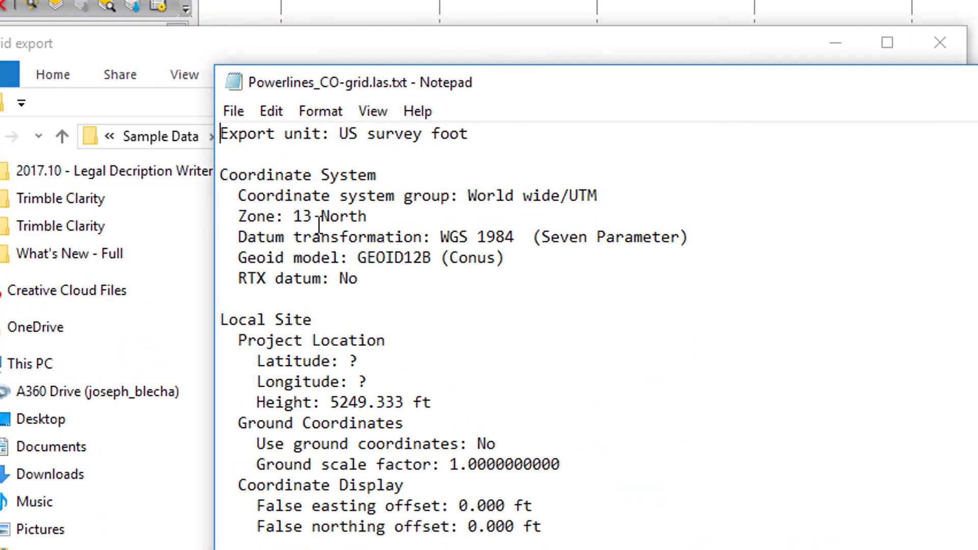
left_click_drag(367, 218, 293, 218)
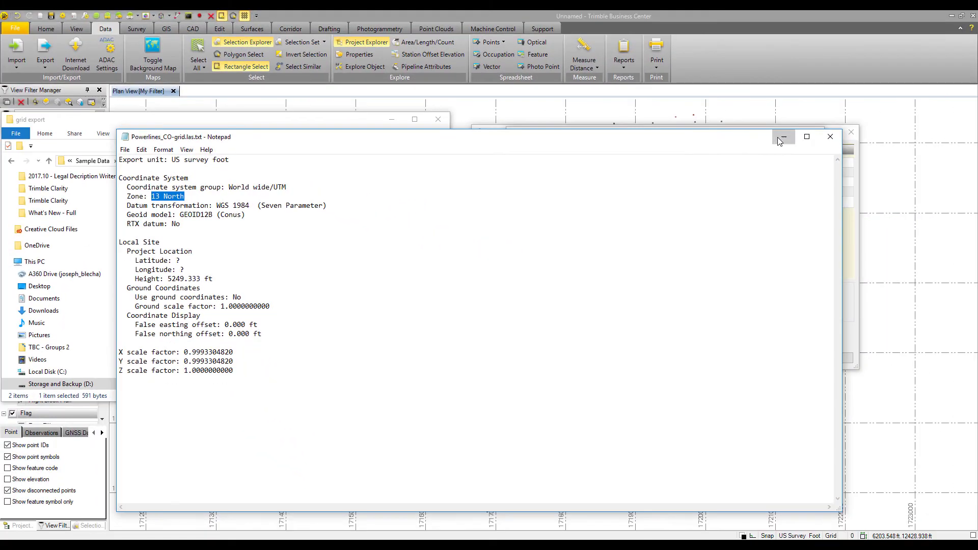
left_click(976, 127)
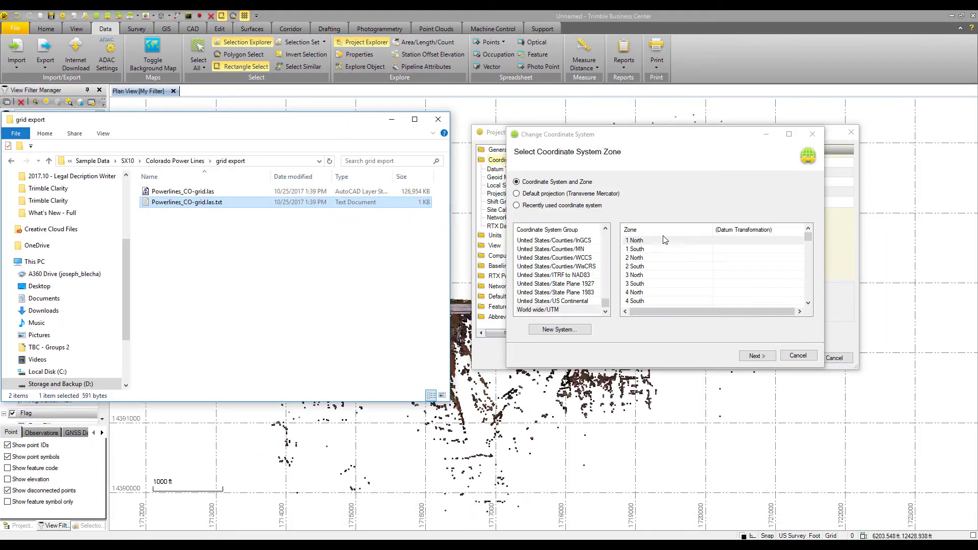
Select UTM zone 13 North, keep the datum, and set EGM96 geoid quality to Survey Quality
left_click(812, 284)
scroll(811, 280, "down", 8)
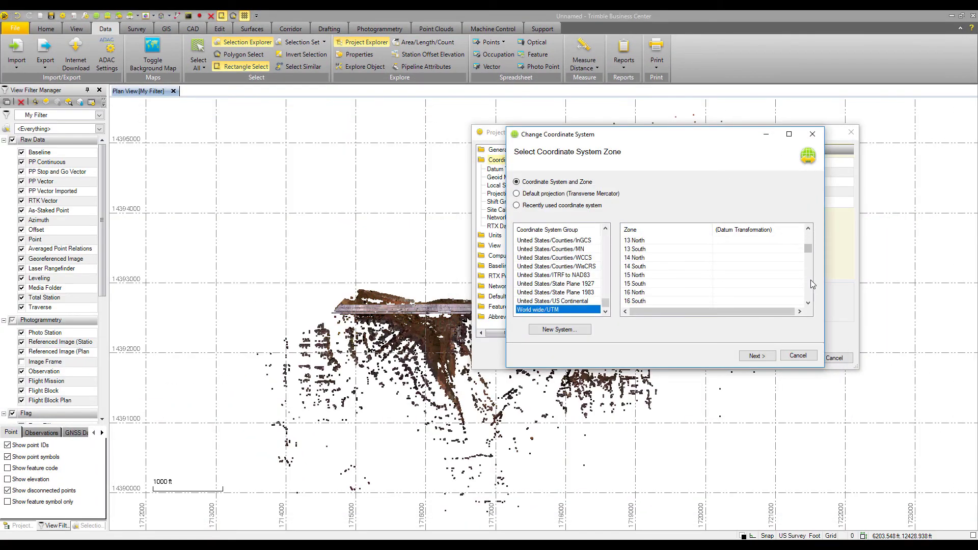
left_click(640, 241)
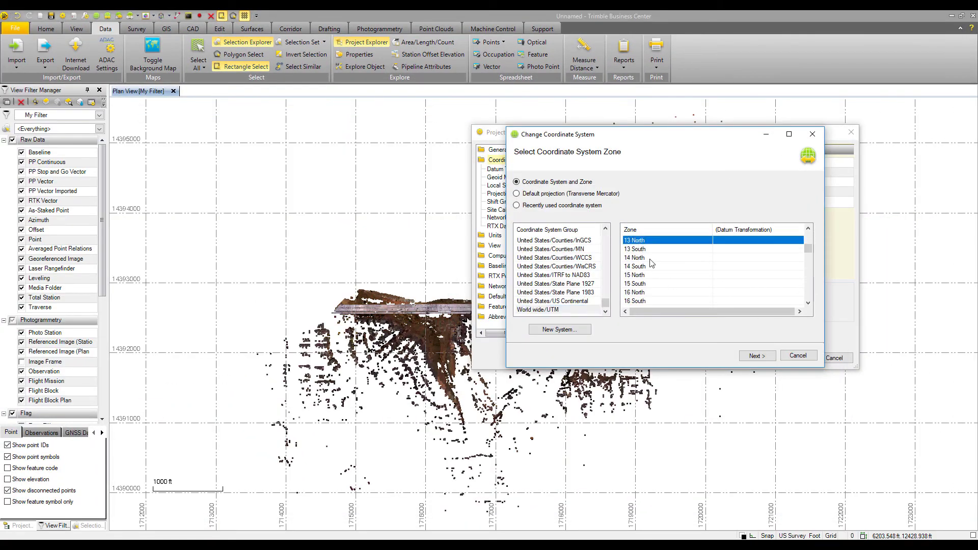
left_click(757, 356)
left_click(774, 356)
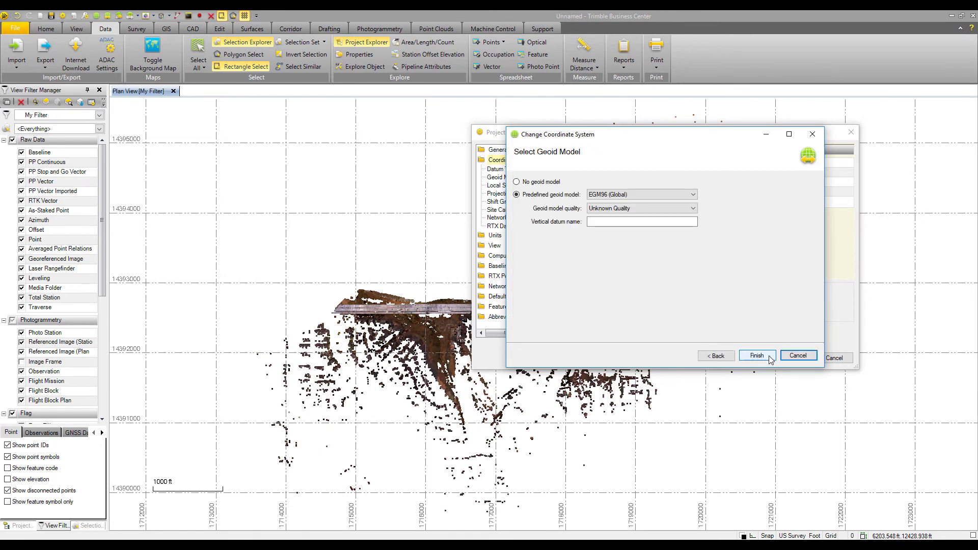
left_click(659, 215)
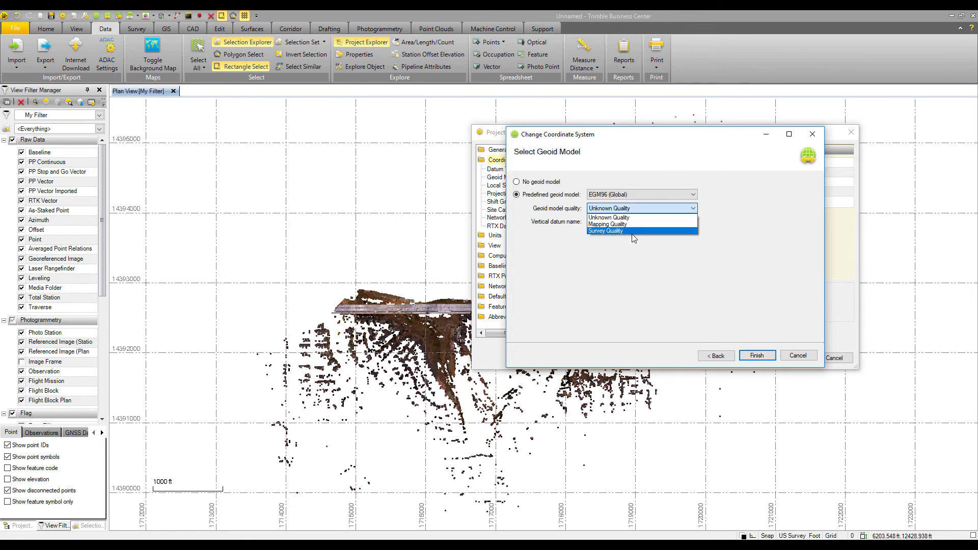
left_click(631, 234)
left_click(756, 356)
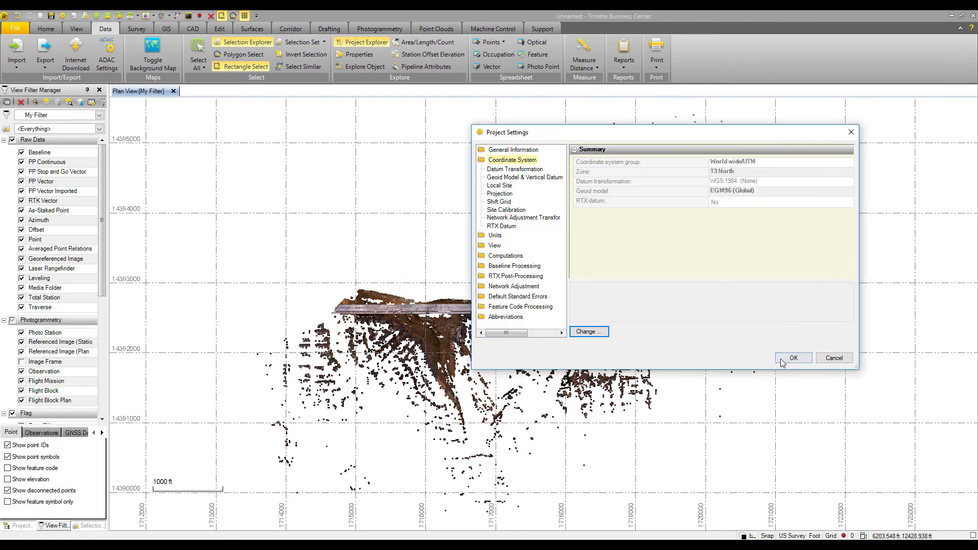
key("Return")
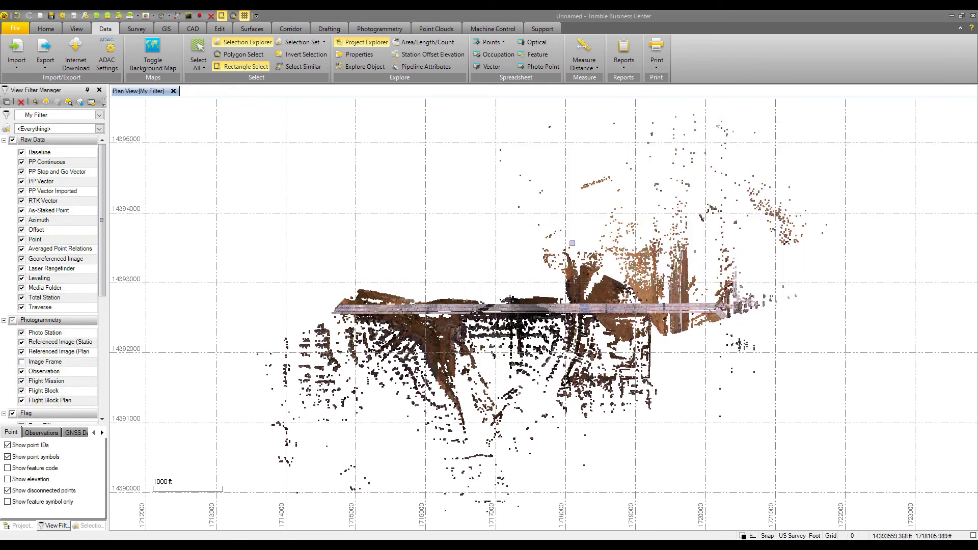